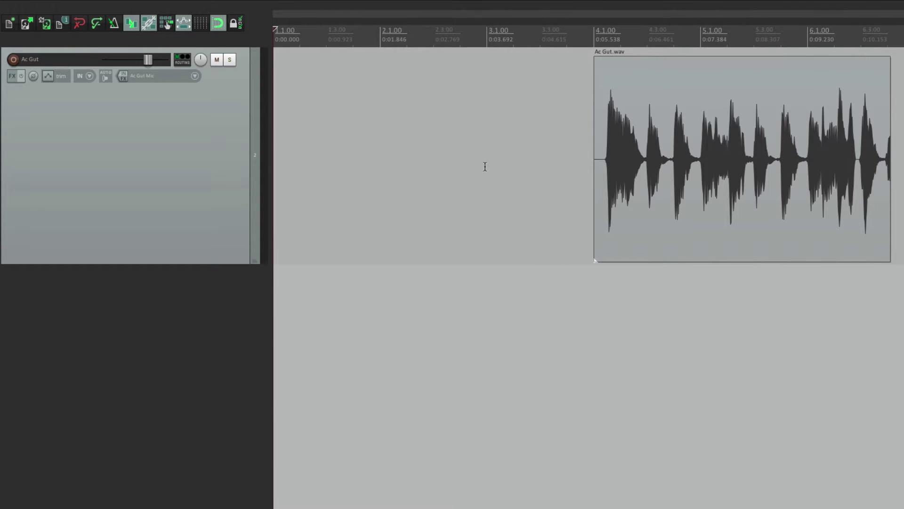
Turn on the arrange view's grid lines and, in the snap and grid settings, toggle the grid display off and back on.
key("alt+g")
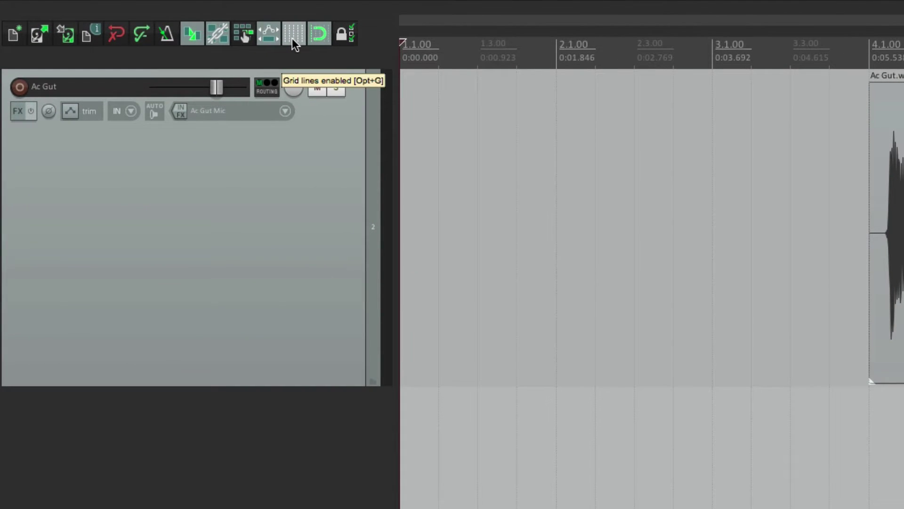
right_click(292, 39)
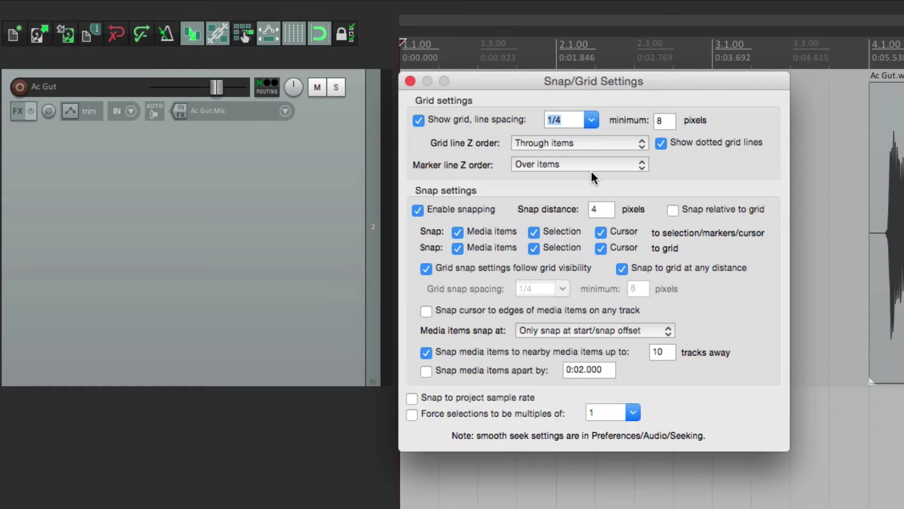
left_click(422, 121)
left_click(423, 121)
Try grid line spacings of 1/8, 1/16 and 1, and return the spacing to 1/4.
left_click(591, 121)
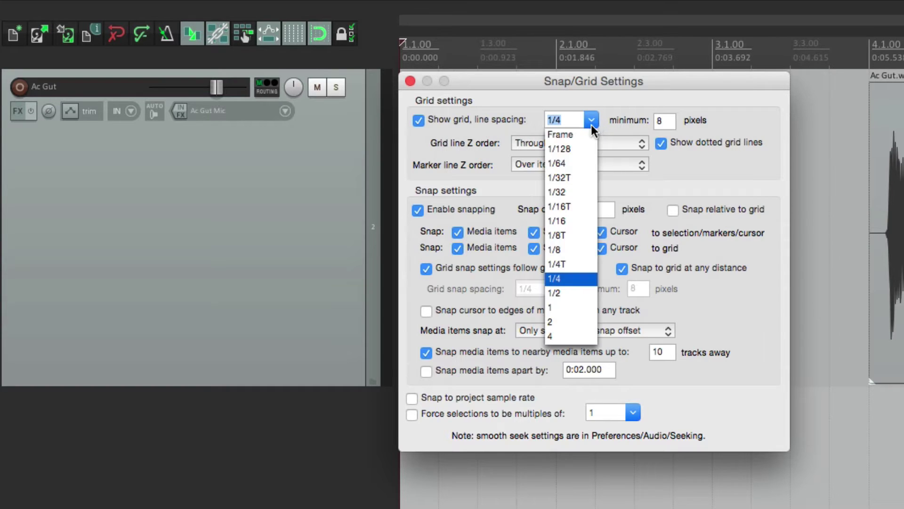
left_click(576, 248)
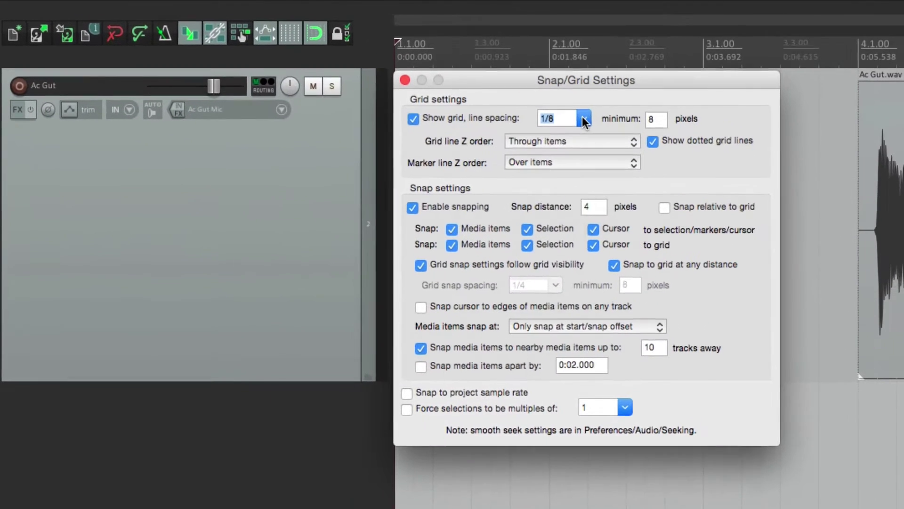
left_click(583, 118)
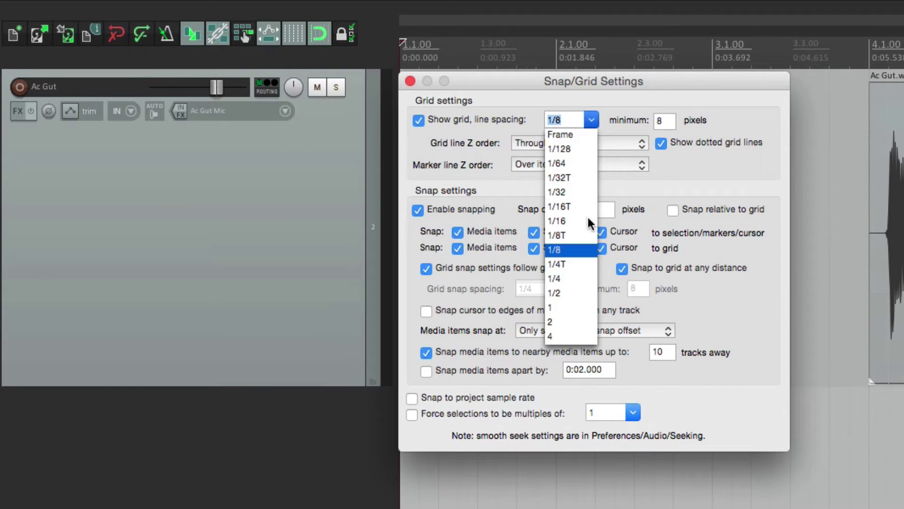
left_click(587, 216)
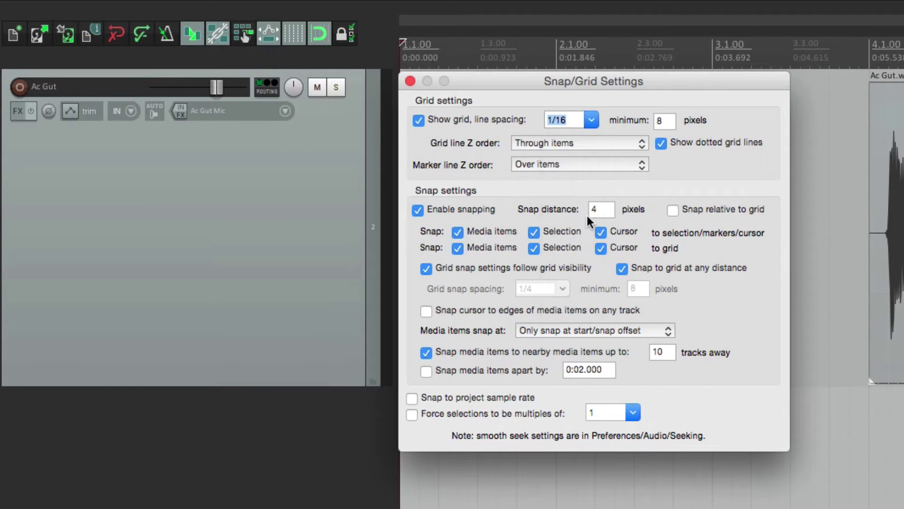
left_click(592, 119)
left_click(579, 308)
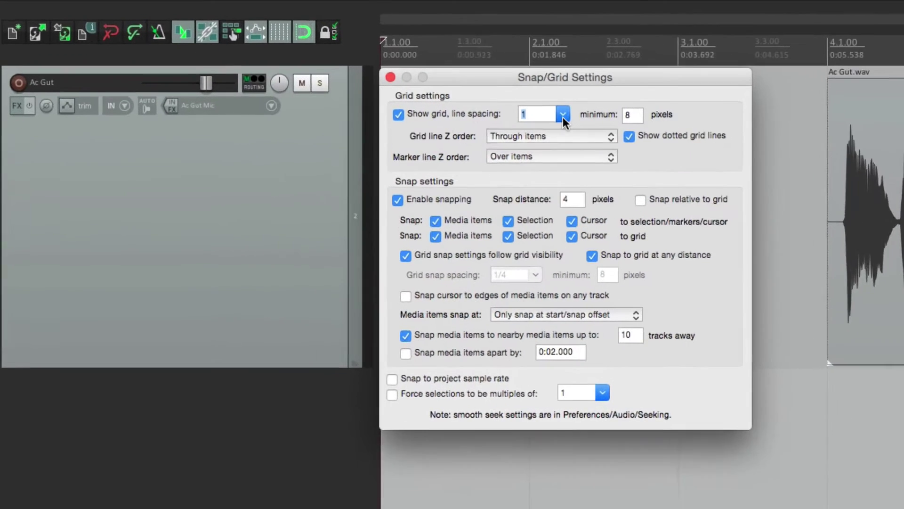
left_click(404, 83)
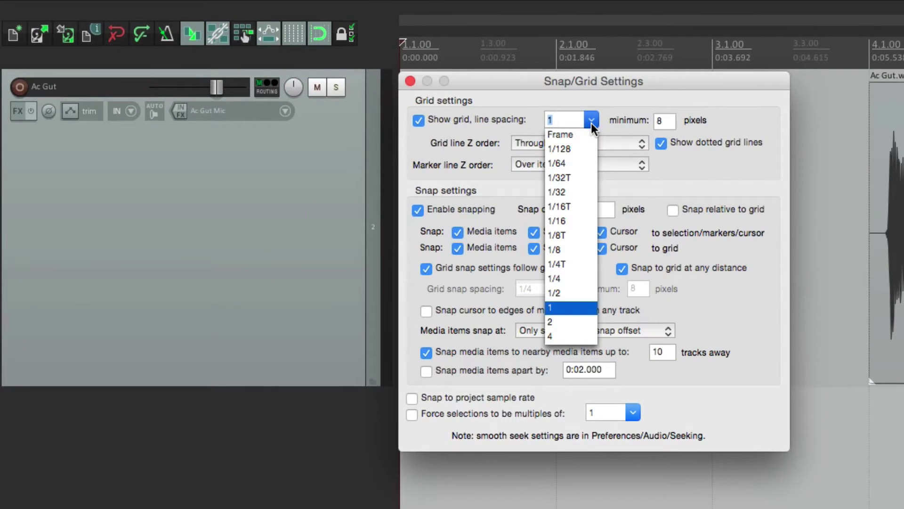
left_click(580, 277)
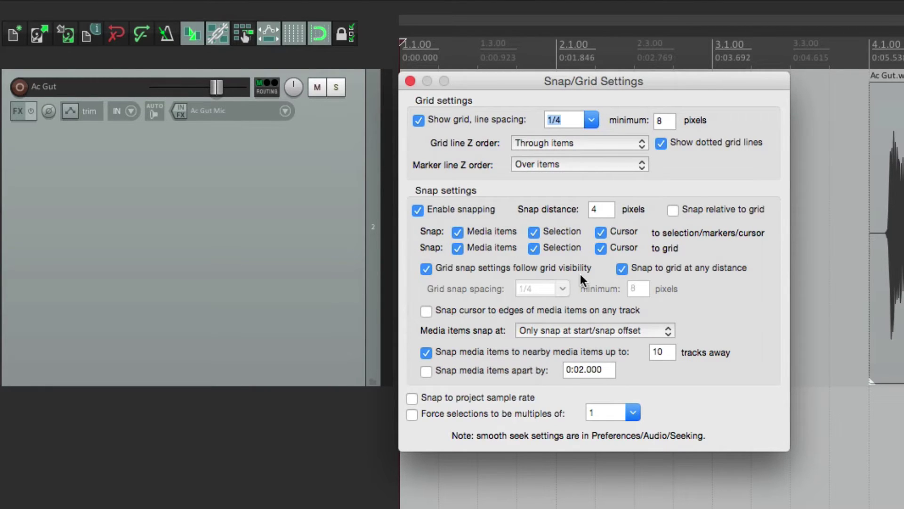
Toggle dotted grid lines off and on, try grid line Z orders Over items and Under items, and restore Through items.
left_click(660, 148)
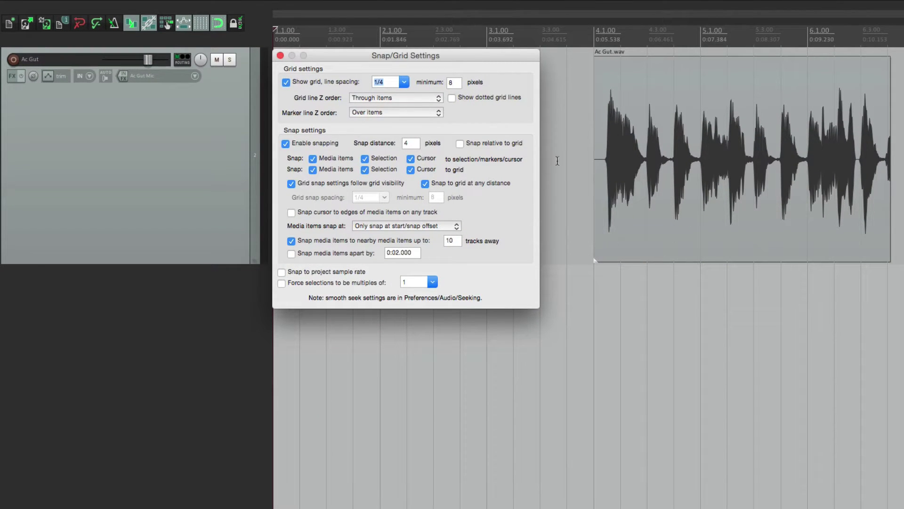
left_click(451, 97)
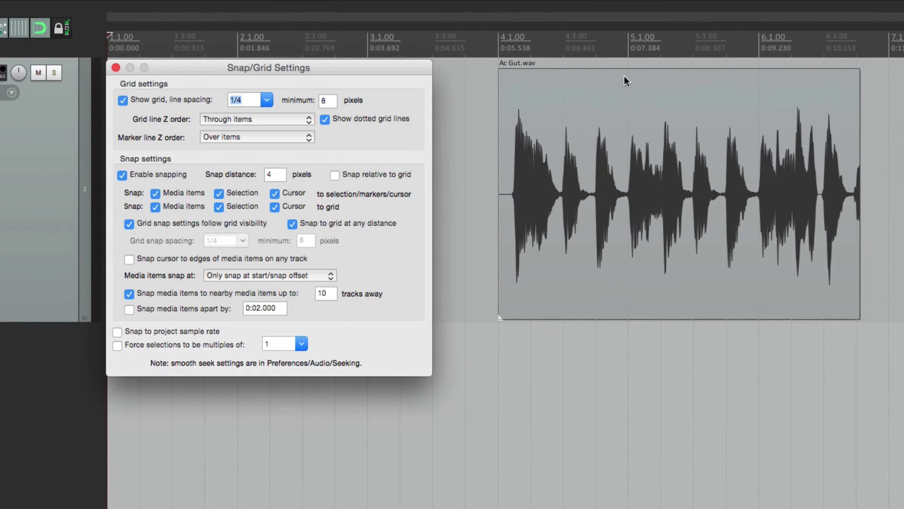
left_click(278, 118)
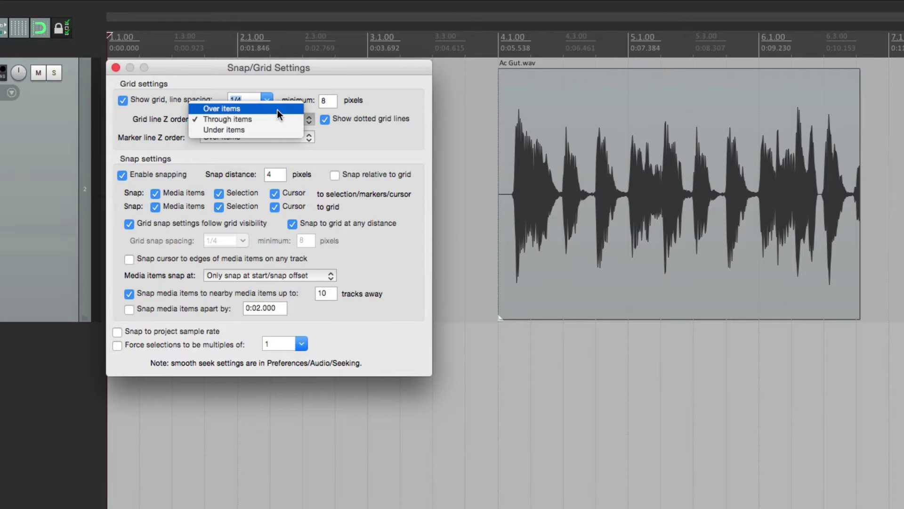
left_click(278, 109)
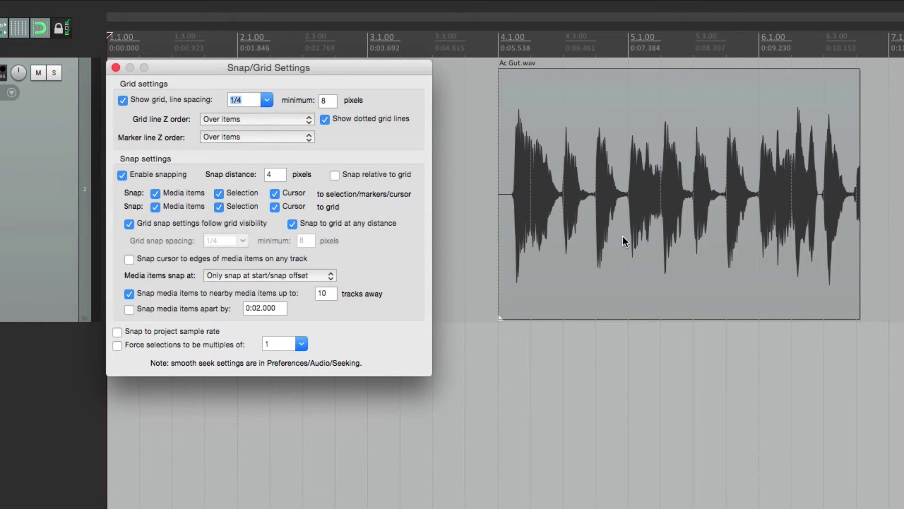
left_click(247, 118)
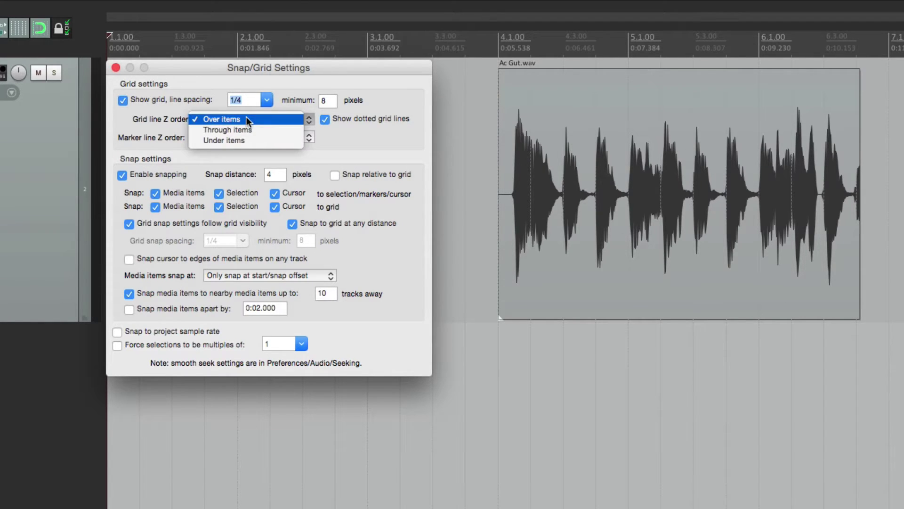
left_click(264, 140)
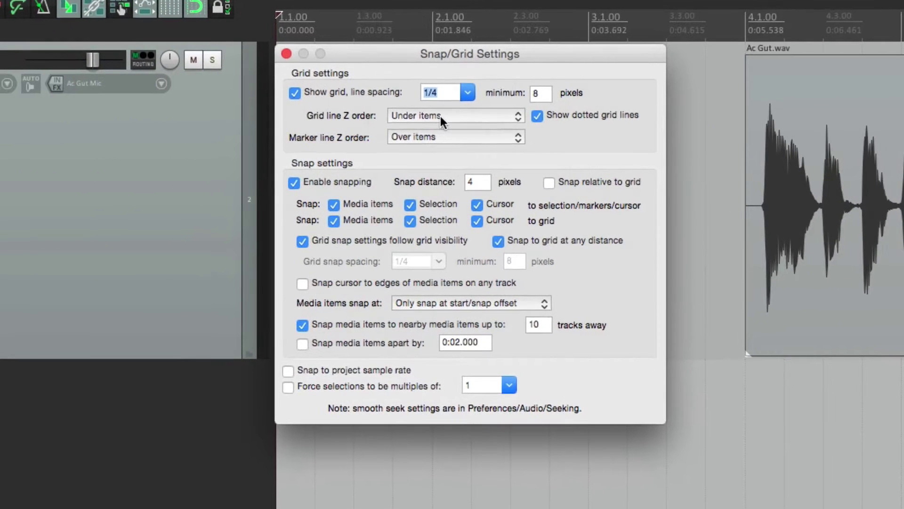
left_click(243, 118)
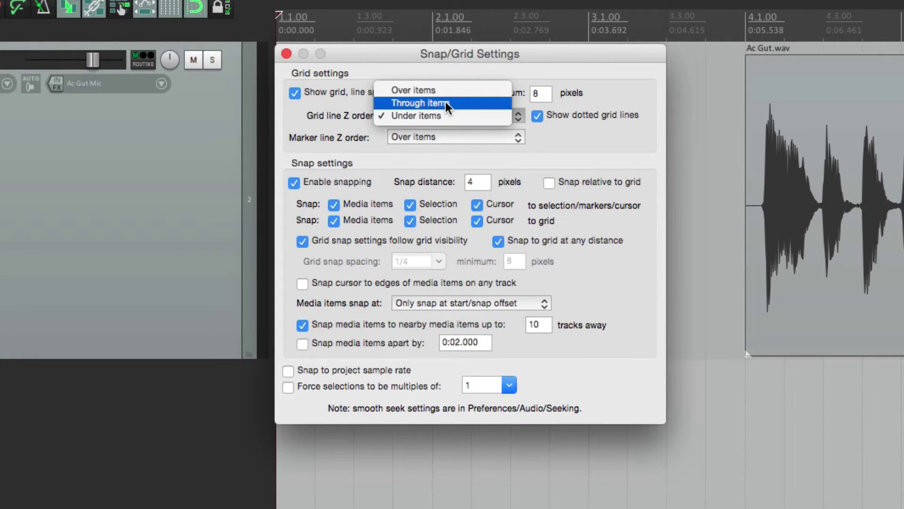
left_click(446, 103)
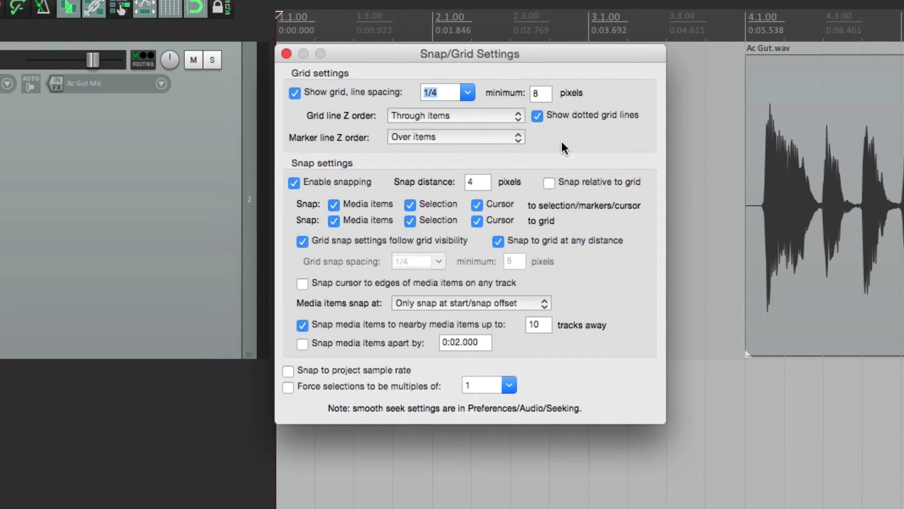
key("Escape")
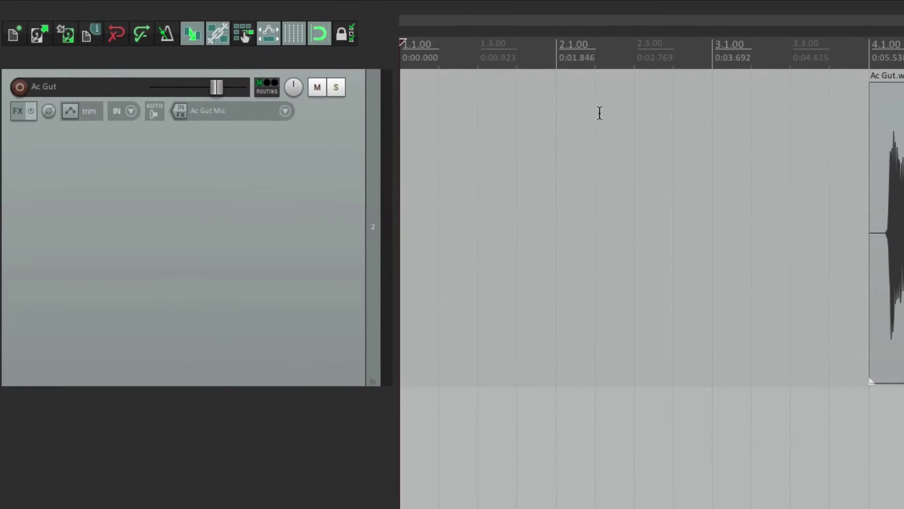
Disable snapping and move the Ac Gut.wav item freely to just before 4.1.00.
left_click(323, 40)
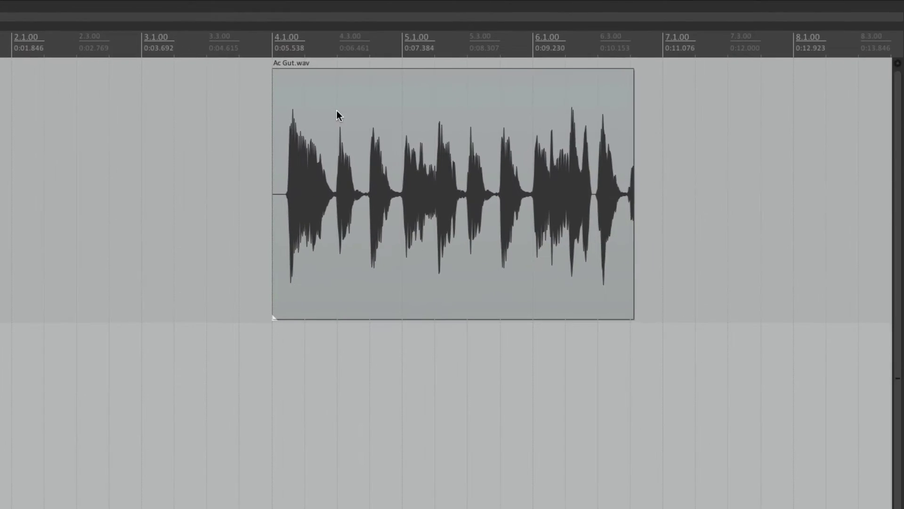
mouse_move(647, 90)
left_mouse_down()
mouse_move(670, 89)
mouse_move(658, 89)
left_mouse_up()
left_click_drag(350, 111, 334, 121)
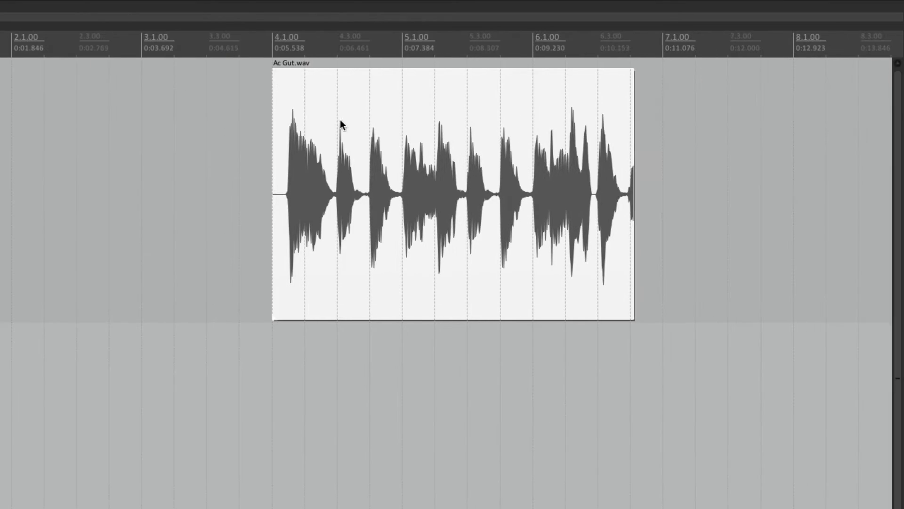
mouse_move(328, 122)
left_mouse_down()
mouse_move(377, 123)
mouse_move(282, 126)
mouse_move(329, 124)
left_mouse_up()
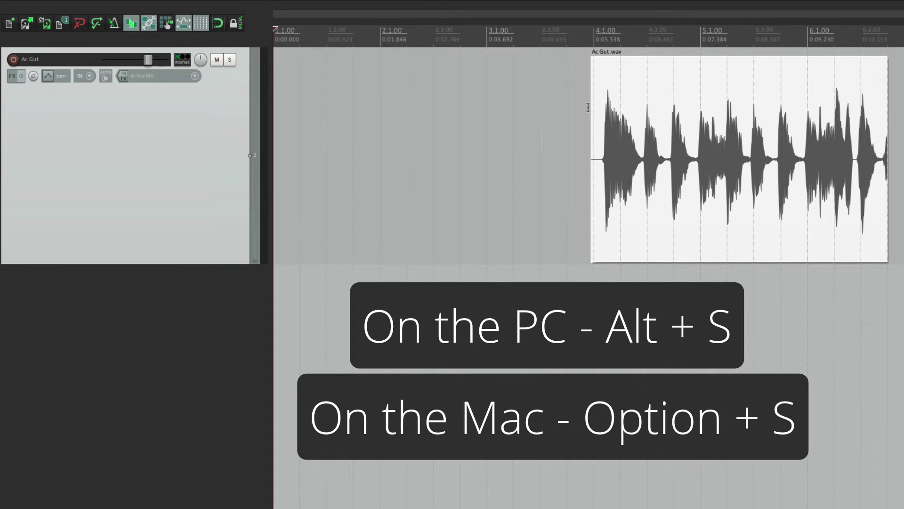
Re-enable snapping and move the Ac Gut.wav item so its start snaps to 4.1.00.
key("r")
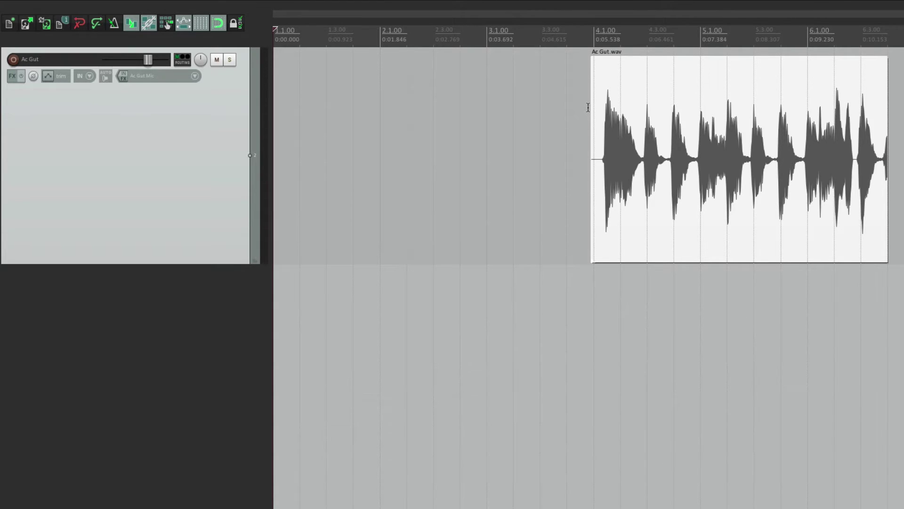
mouse_move(615, 100)
left_mouse_down()
mouse_move(650, 106)
mouse_move(635, 111)
mouse_move(722, 98)
mouse_move(631, 102)
left_mouse_up()
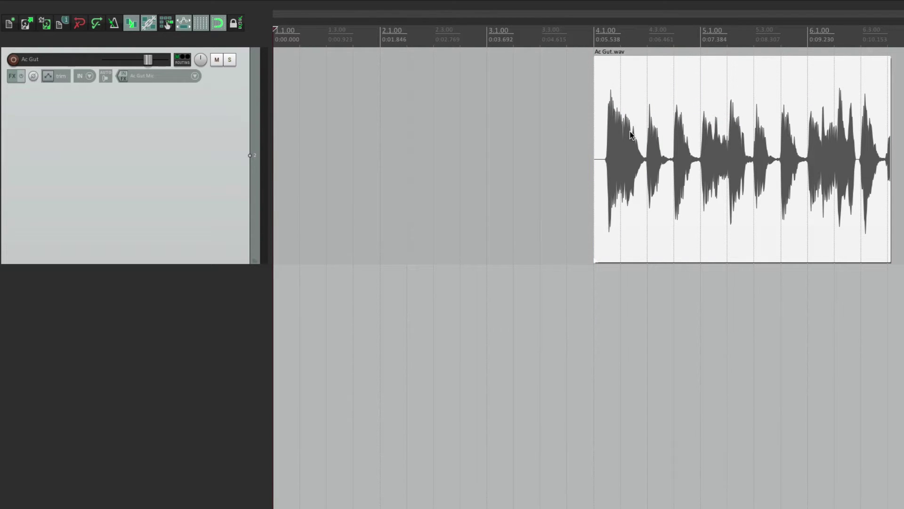
mouse_move(648, 119)
left_mouse_down()
mouse_move(707, 120)
mouse_move(628, 124)
mouse_move(686, 121)
mouse_move(653, 121)
mouse_move(651, 129)
left_mouse_up()
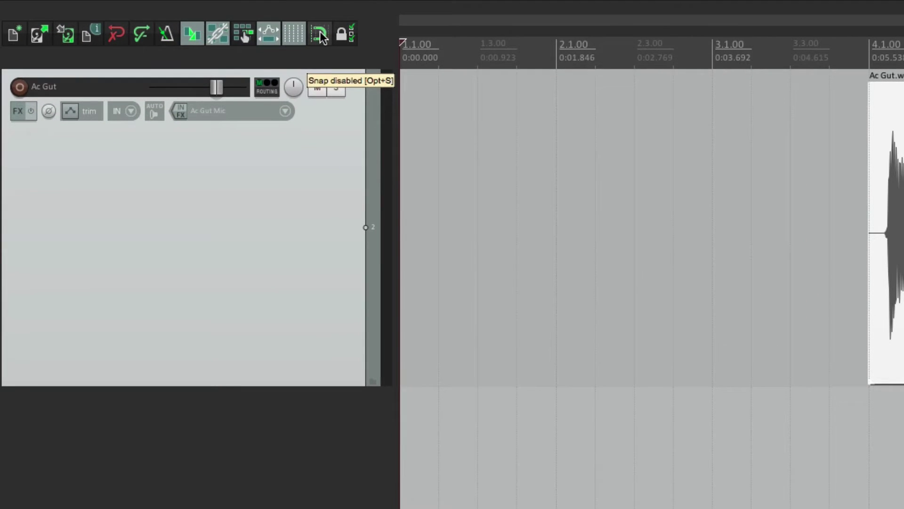
Enable snapping in the snap and grid settings and move the Ac Gut.wav item to position 4.2.00.
right_click(218, 23)
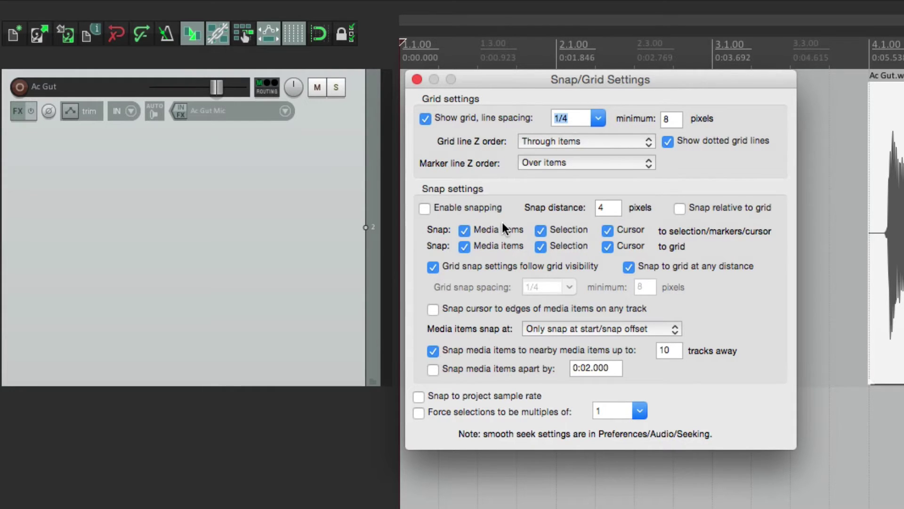
left_click(425, 208)
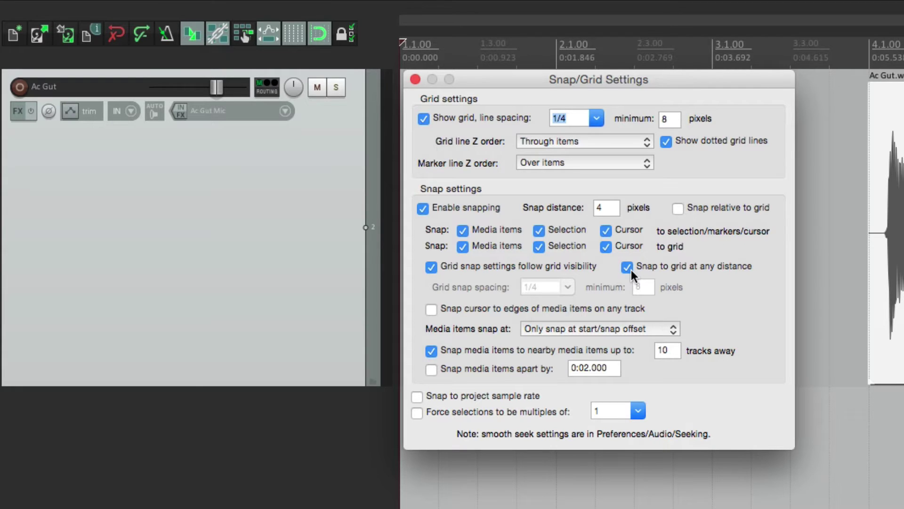
key("Escape")
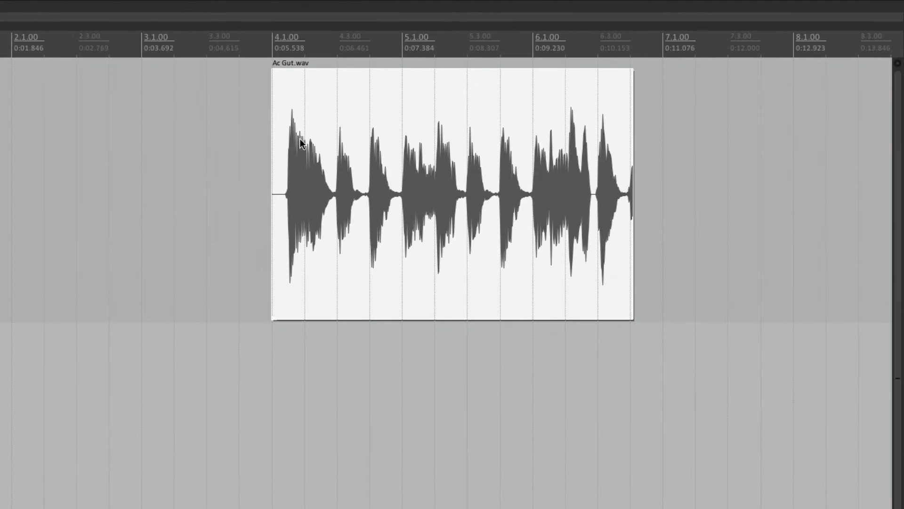
left_click_drag(304, 132, 345, 141)
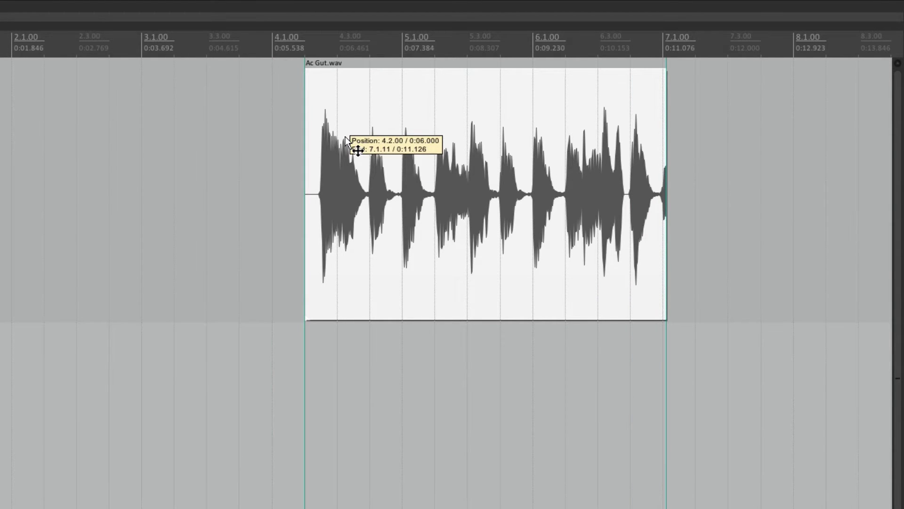
mouse_move(346, 137)
left_mouse_down()
mouse_move(316, 139)
mouse_move(364, 140)
mouse_move(315, 138)
mouse_move(368, 129)
mouse_move(348, 131)
left_mouse_up()
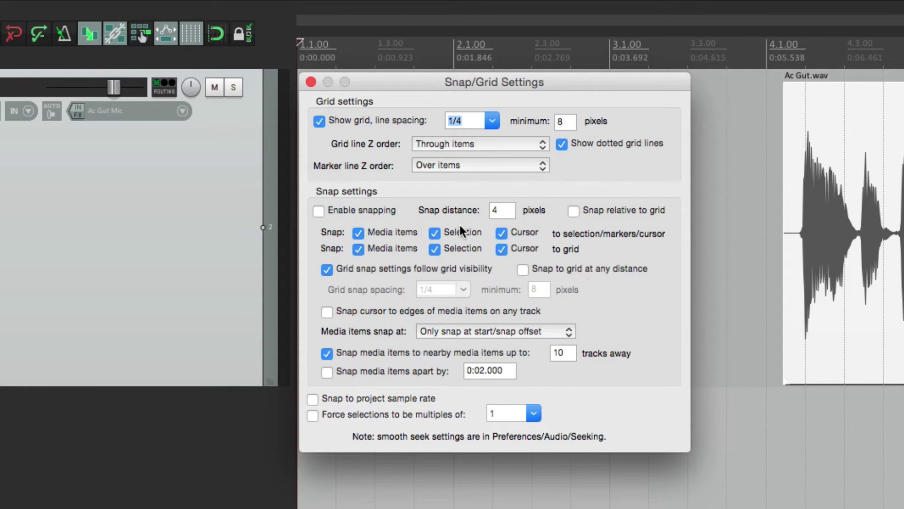
With snapping to grid at any distance off, enable snapping and move the Ac Gut.wav item to 4.1.00.
left_click(318, 213)
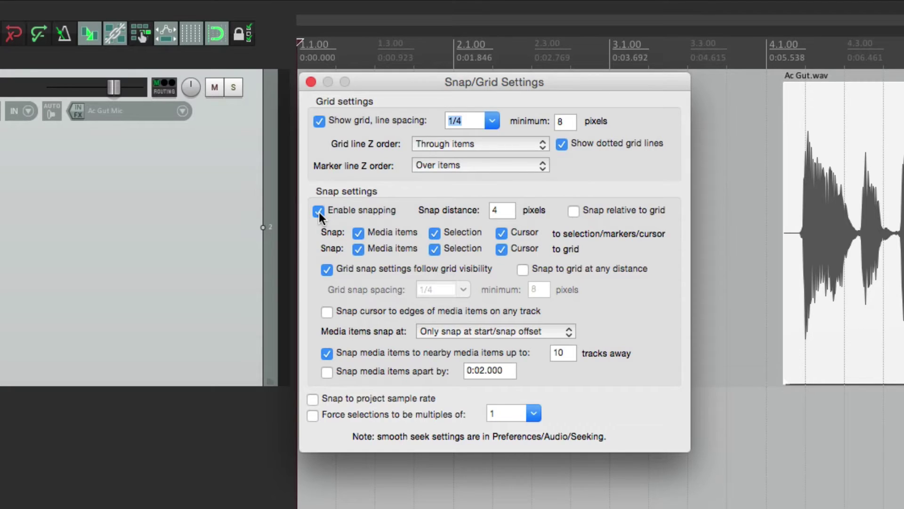
key("Escape")
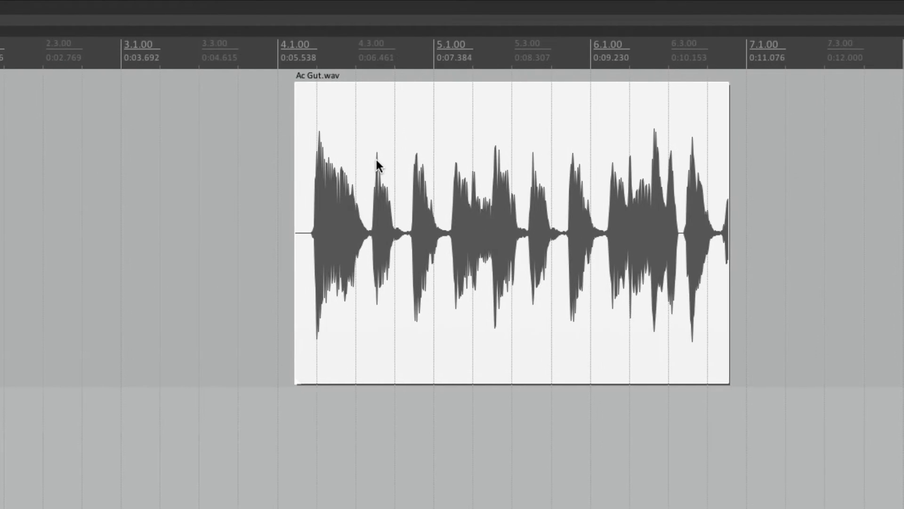
left_click_drag(377, 160, 367, 187)
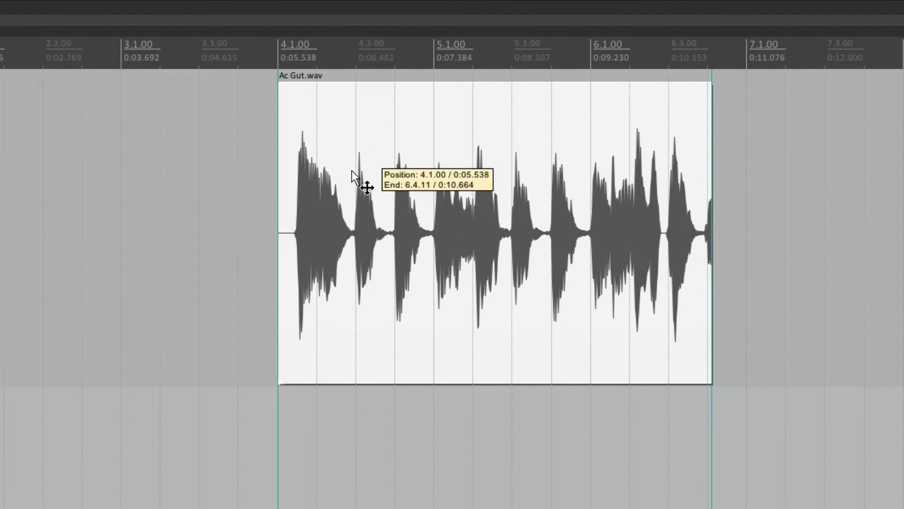
left_click_drag(352, 171, 352, 172)
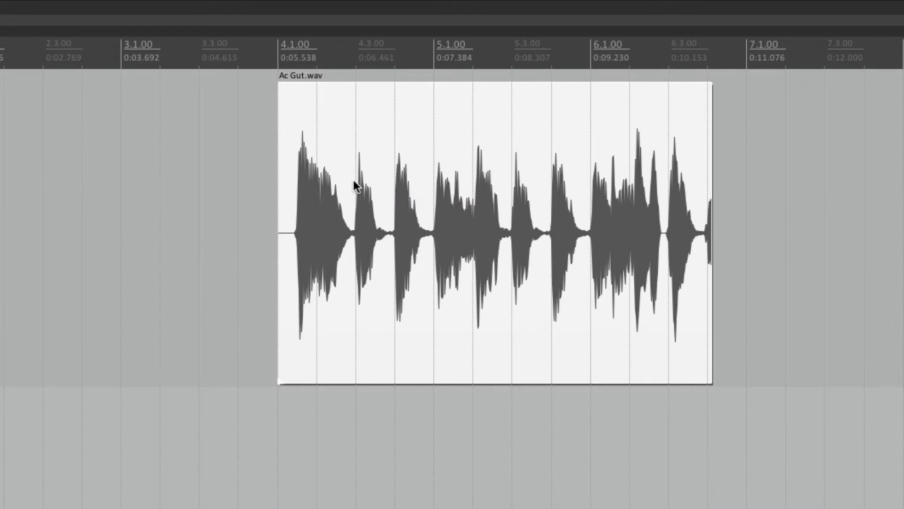
Slide the Ac Gut.wav item earlier so its first note lands on 4.1.00, and move the item's start back to 4.1.00.
mouse_move(338, 139)
left_mouse_down()
mouse_move(375, 139)
mouse_move(305, 144)
mouse_move(323, 144)
left_mouse_up()
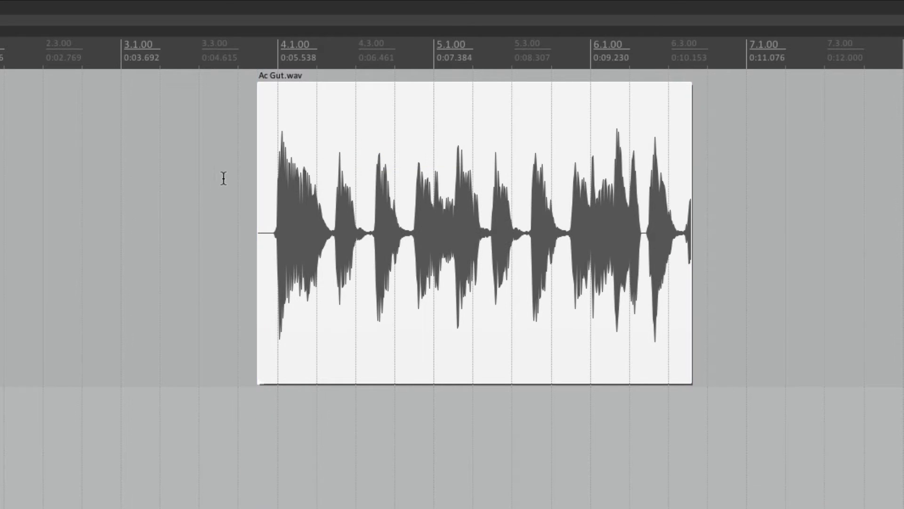
scroll(207, 196, "up", 5)
left_click_drag(412, 165, 445, 174)
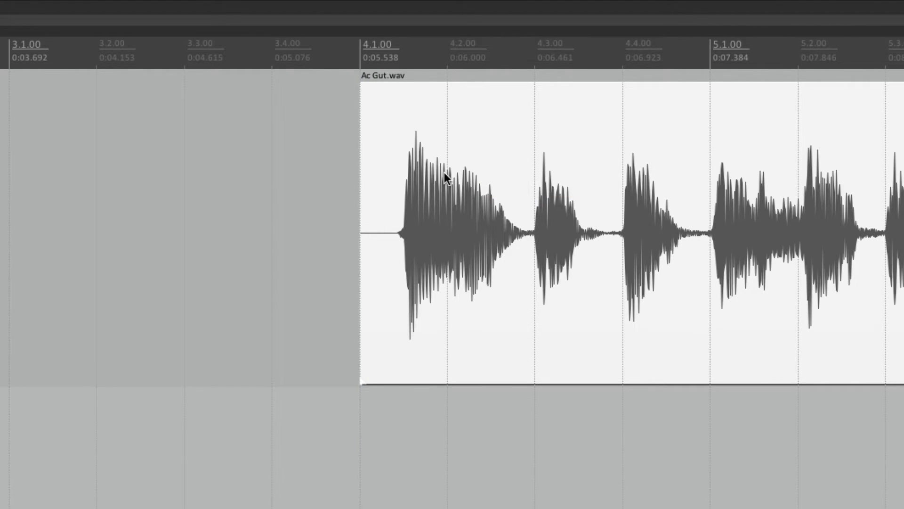
Set the snap distance to 8 pixels and move the Ac Gut.wav item so its start snaps to 4.1.00.
mouse_move(428, 165)
left_mouse_down()
mouse_move(605, 161)
mouse_move(428, 163)
left_mouse_up()
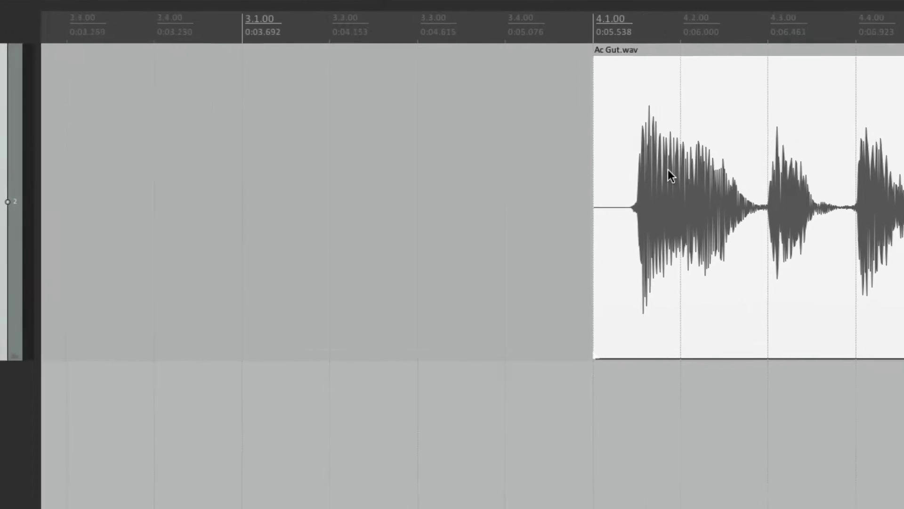
key("alt+l")
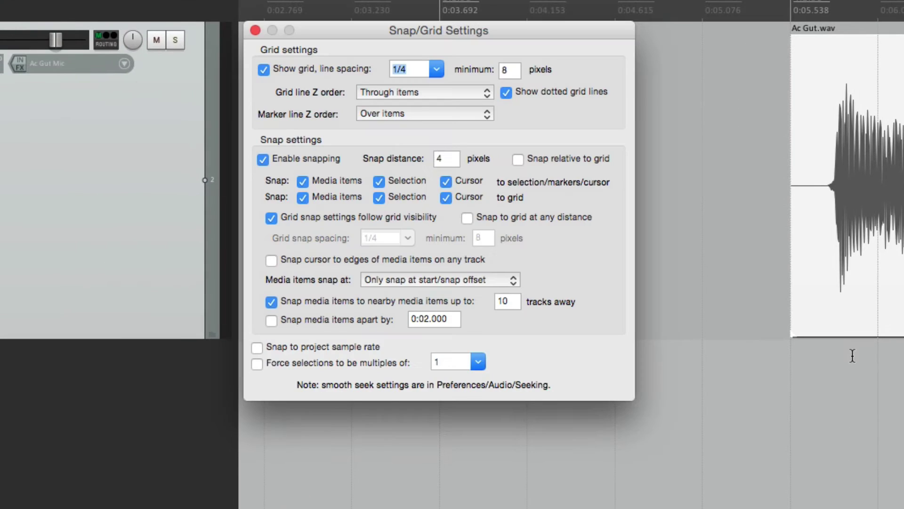
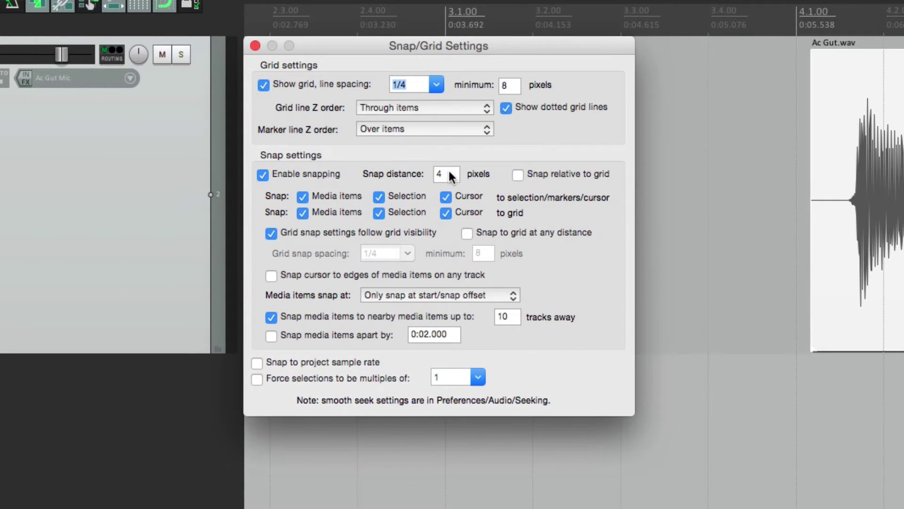
left_click(449, 173)
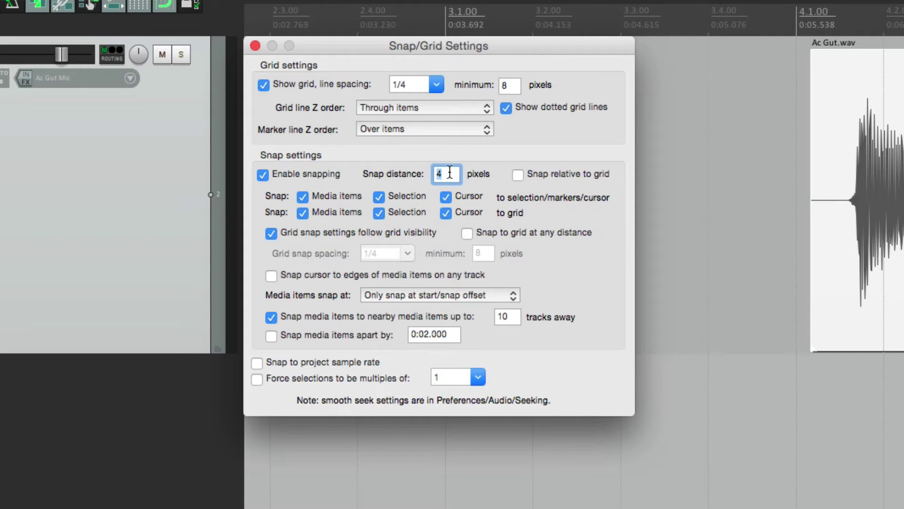
type("8")
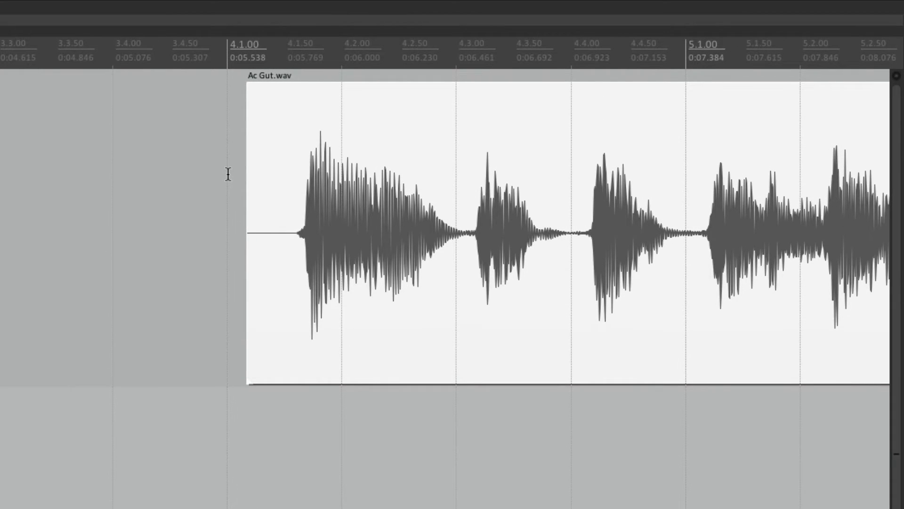
left_click_drag(311, 159, 290, 193)
Increase the snap distance to 25 pixels and move the Ac Gut.wav item around 4.1.00 to test the wider range.
key("alt+l")
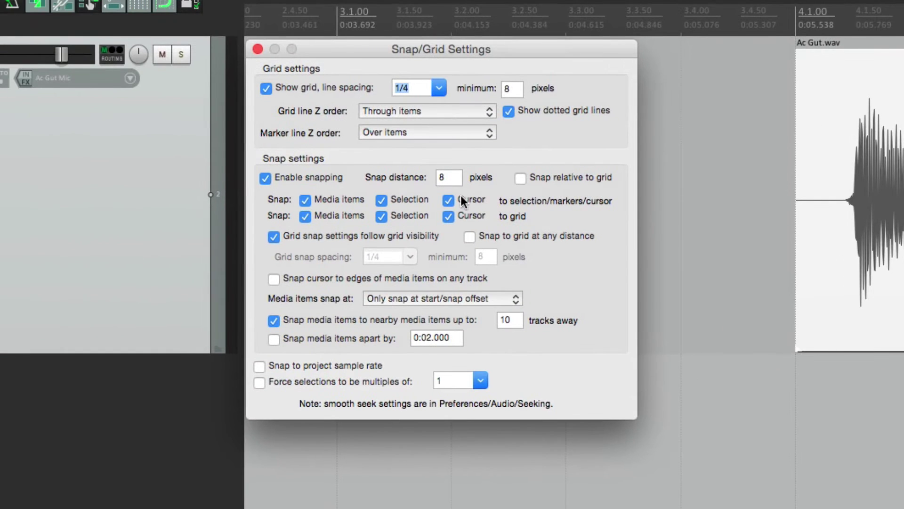
left_click(453, 175)
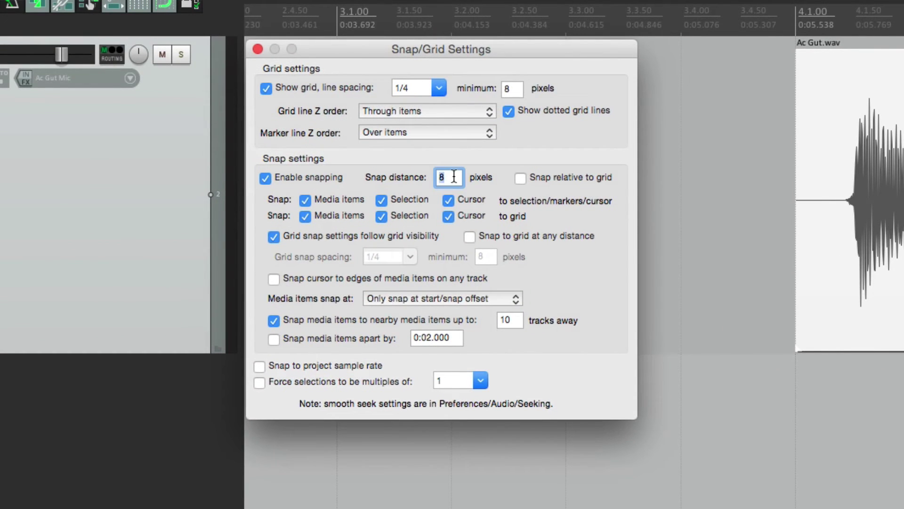
type("20")
key("Return")
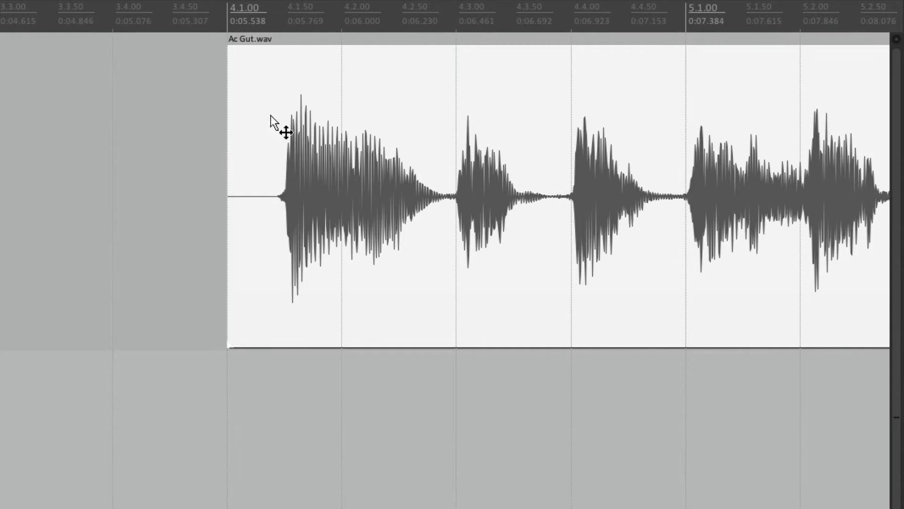
left_click_drag(270, 121, 290, 168)
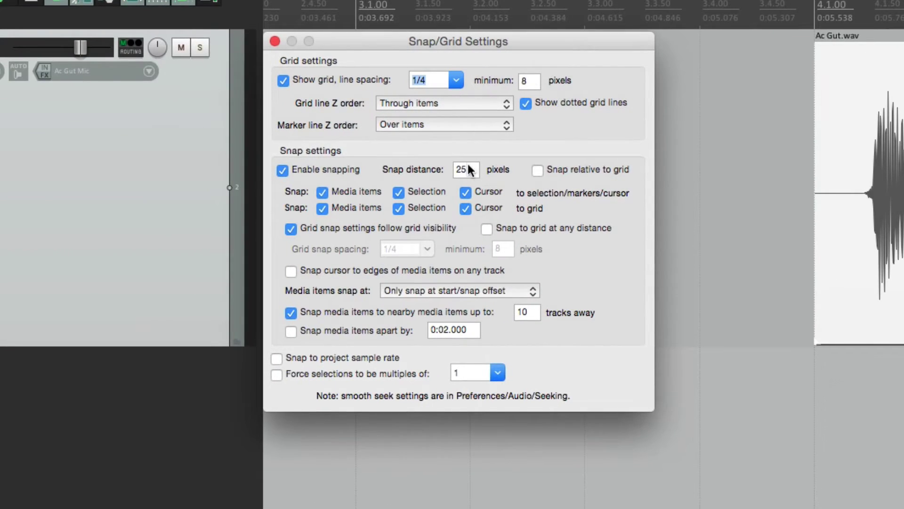
Set the snap distance back to 8 pixels and test moving the Ac Gut.wav item near 4.1.00, leaving its start there.
double_click(469, 168)
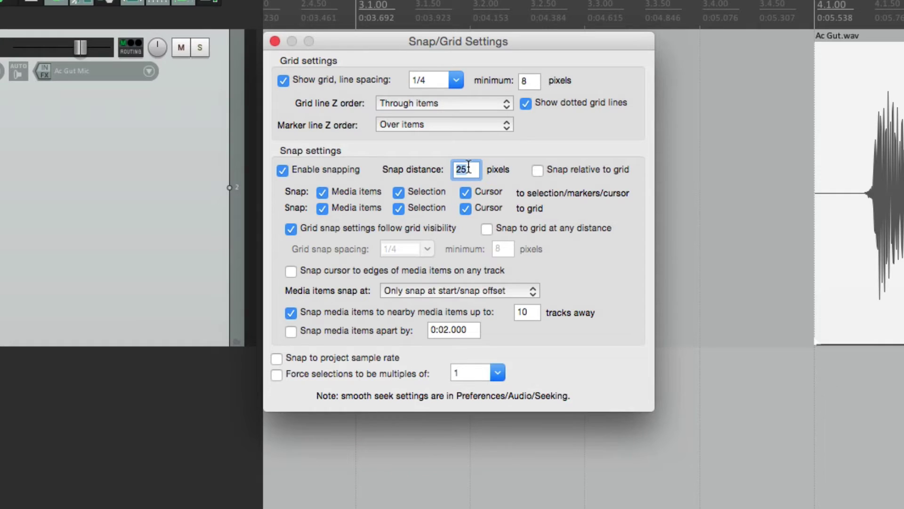
type("8")
left_click(486, 230)
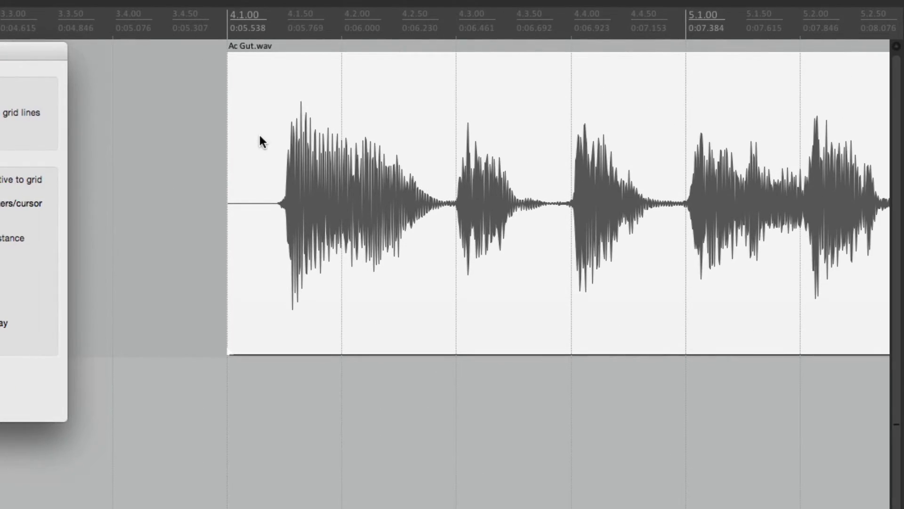
left_click_drag(259, 136, 282, 132)
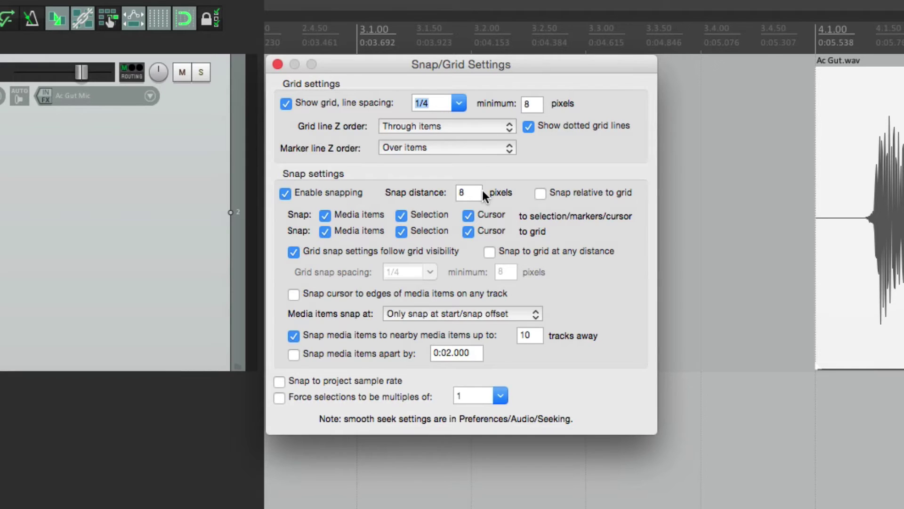
key("Escape")
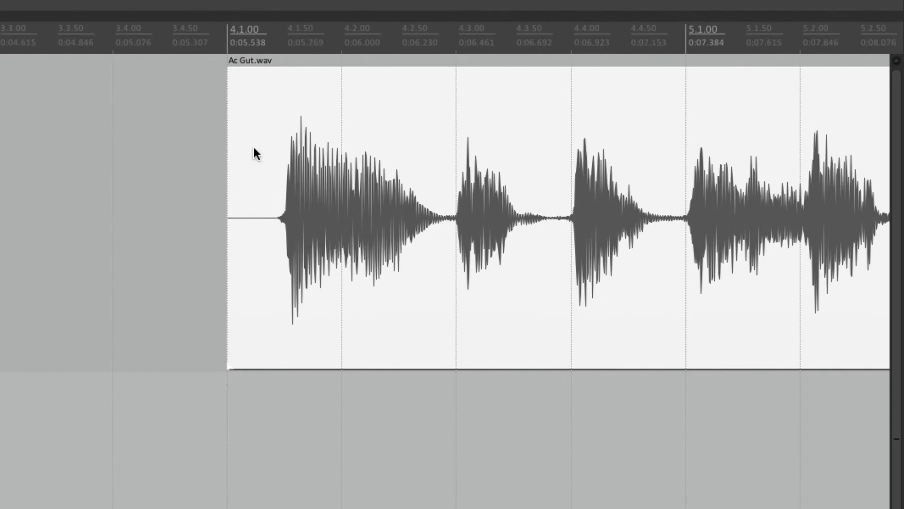
left_click(900, 145)
left_click_drag(312, 145, 292, 149)
key("alt+l")
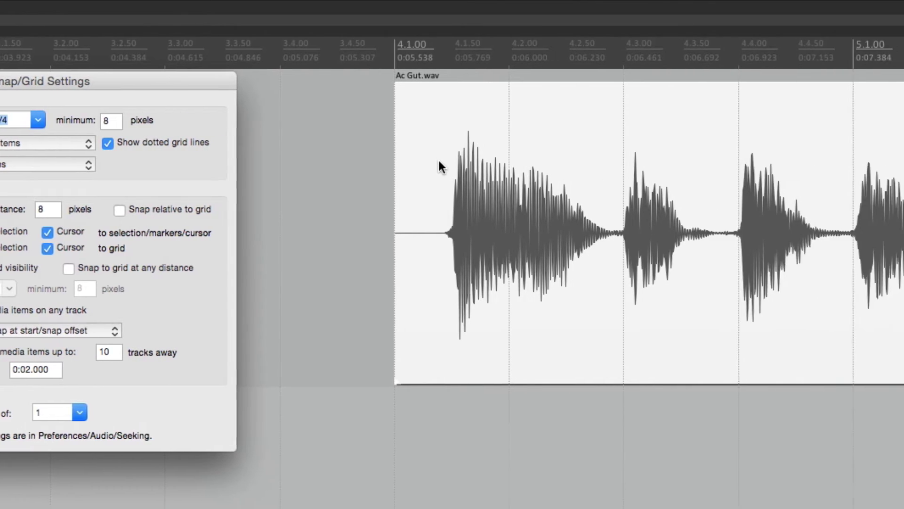
Slide the Ac Gut.wav item earlier, fine-tuning it until the attack of its first note lines up with 4.1.00.
left_click_drag(618, 165, 567, 169)
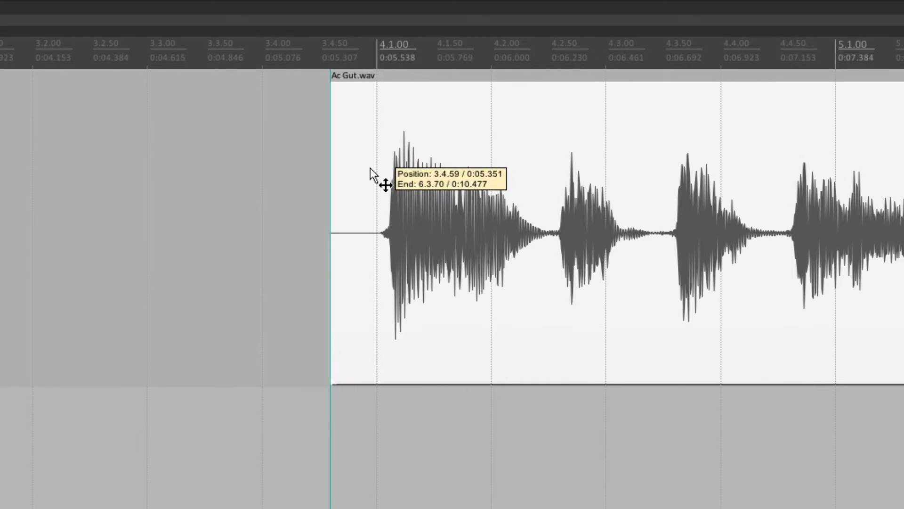
scroll(372, 203, "up", 6)
left_click_drag(462, 157, 395, 157)
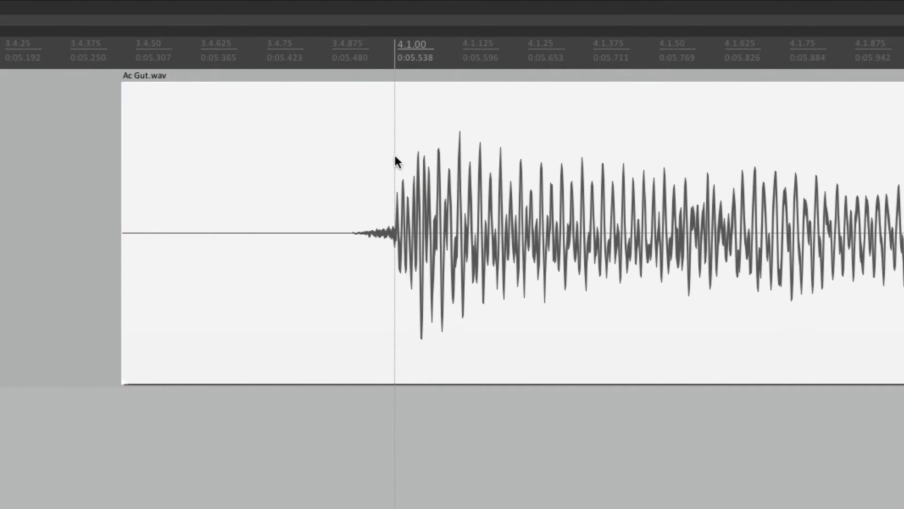
scroll(405, 228, "down", 6)
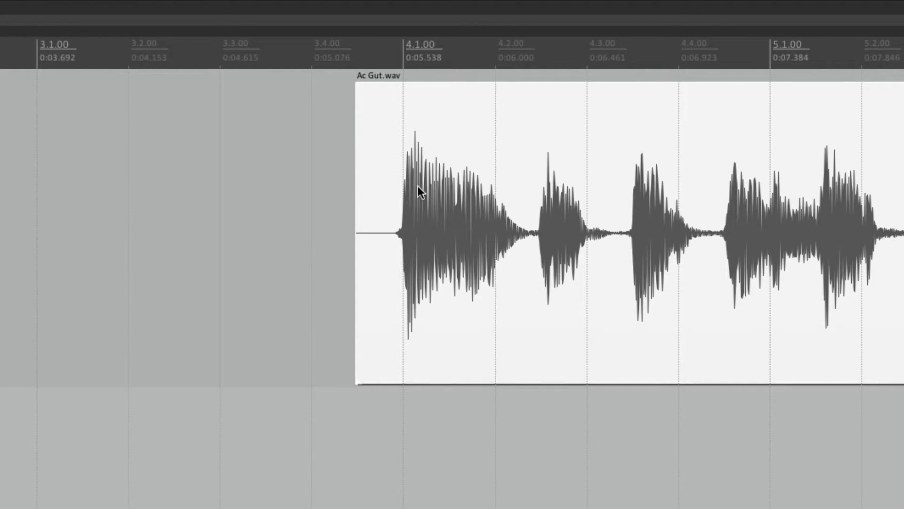
Try moving the Ac Gut.wav item so its start snaps to 4.3.00, and undo that move.
left_click_drag(387, 136, 624, 135)
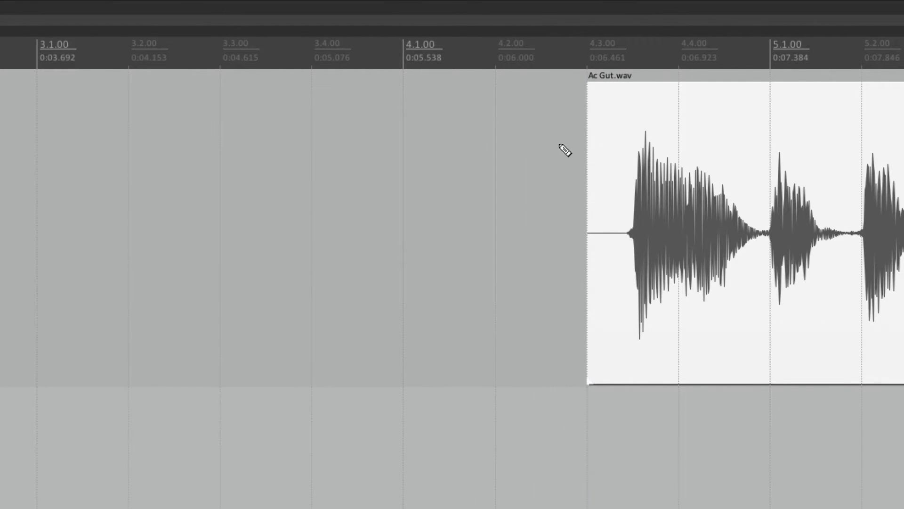
key("ctrl+z")
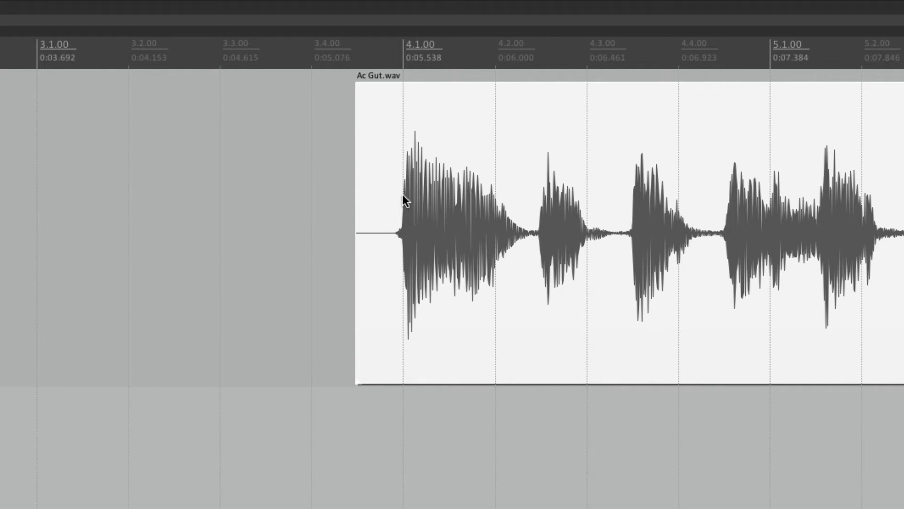
Turn on Snap relative to grid and move the Ac Gut.wav item later by whole beats, keeping its offset from the grid.
key("alt+l")
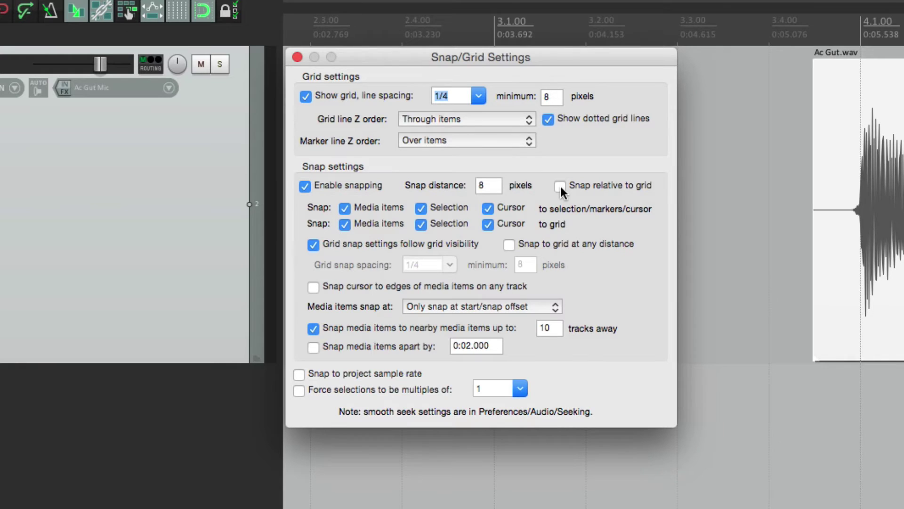
left_click(560, 186)
key("Escape")
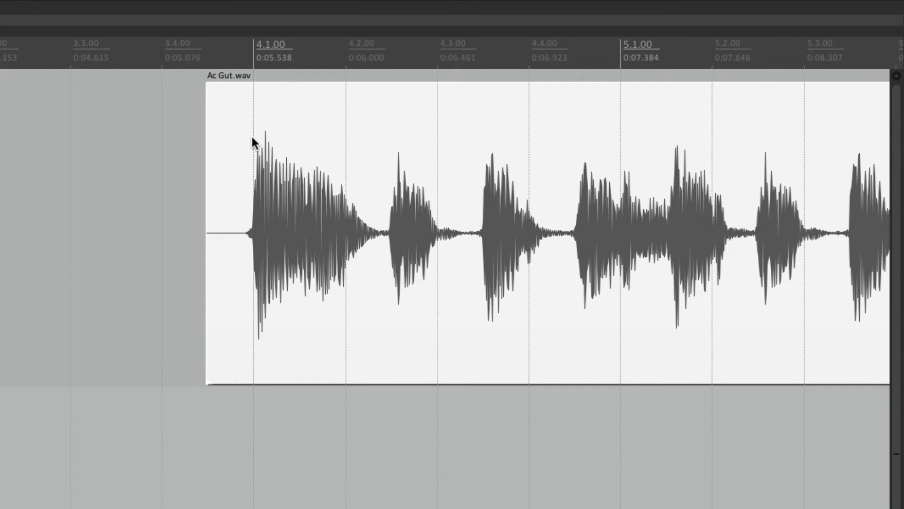
left_click_drag(252, 138, 440, 138)
key("ctrl+z")
left_click_drag(259, 151, 546, 151)
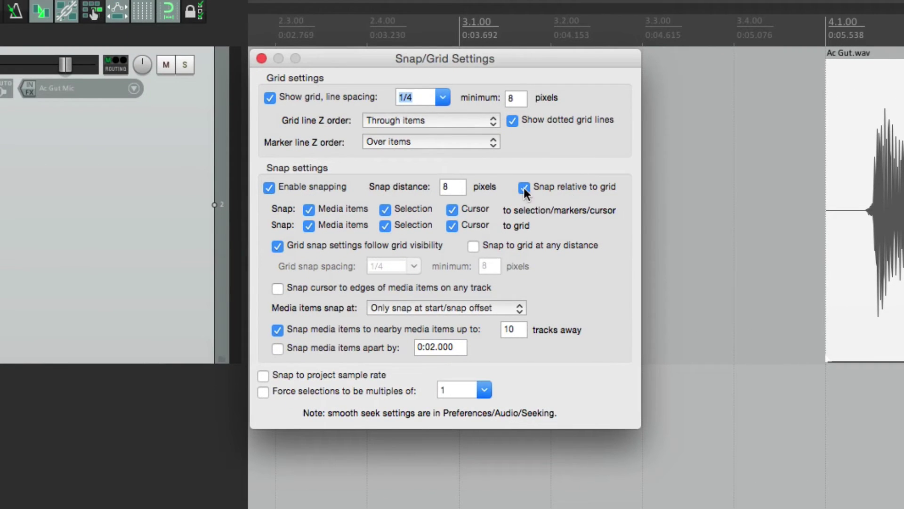
Turn off Snap relative to grid, and with the grid lines hidden slide the Ac Gut.wav item earlier so its first note lands on 4.1.00.
left_click(524, 187)
key("Escape")
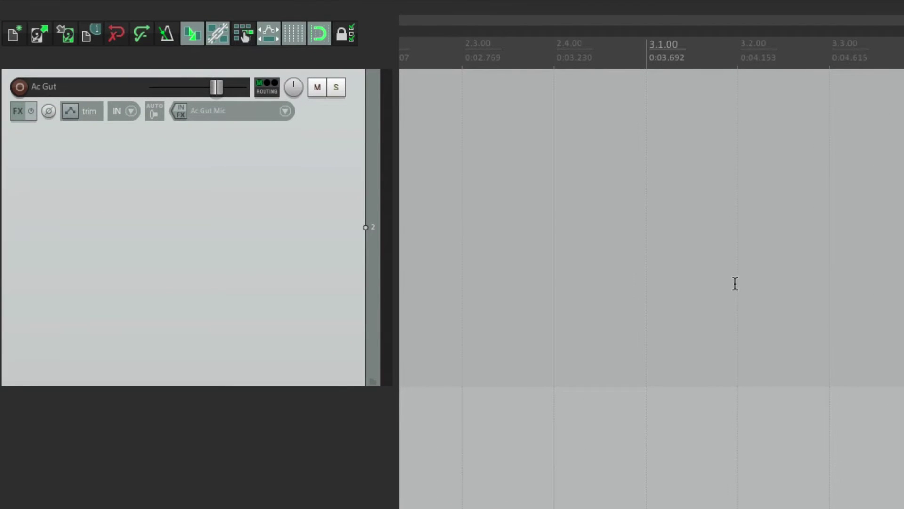
left_click(293, 33)
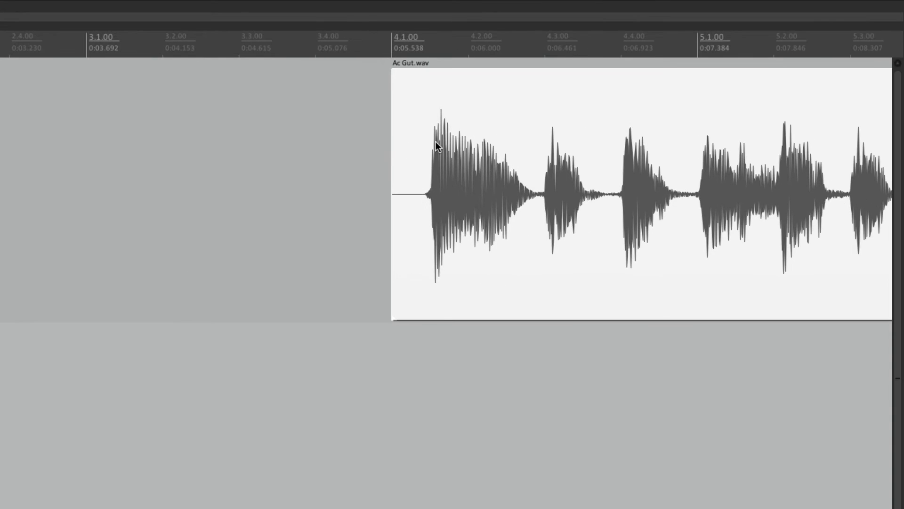
left_click_drag(435, 144, 404, 262)
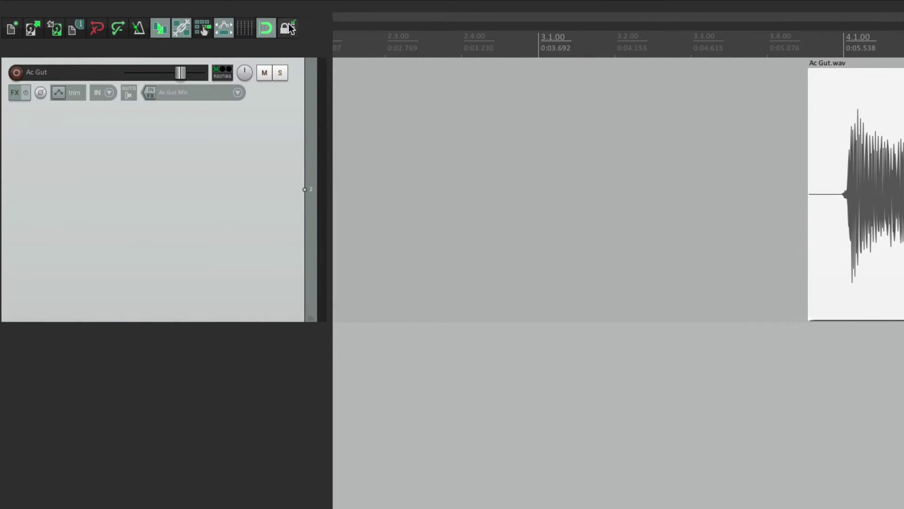
Snap the Ac Gut.wav item's start to 4.1.00 with the grid shown, and move it freely to just before 4.1.00 with the grid hidden.
left_click(245, 29)
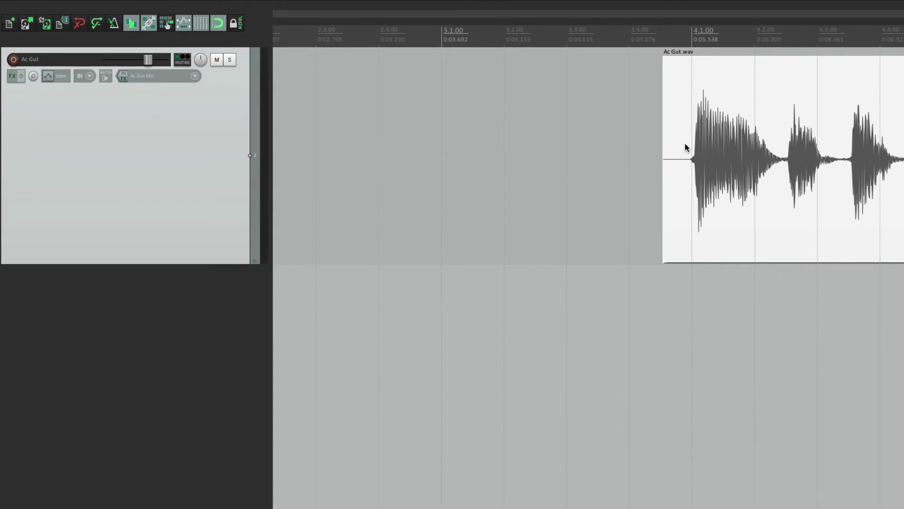
left_click_drag(685, 146, 705, 141)
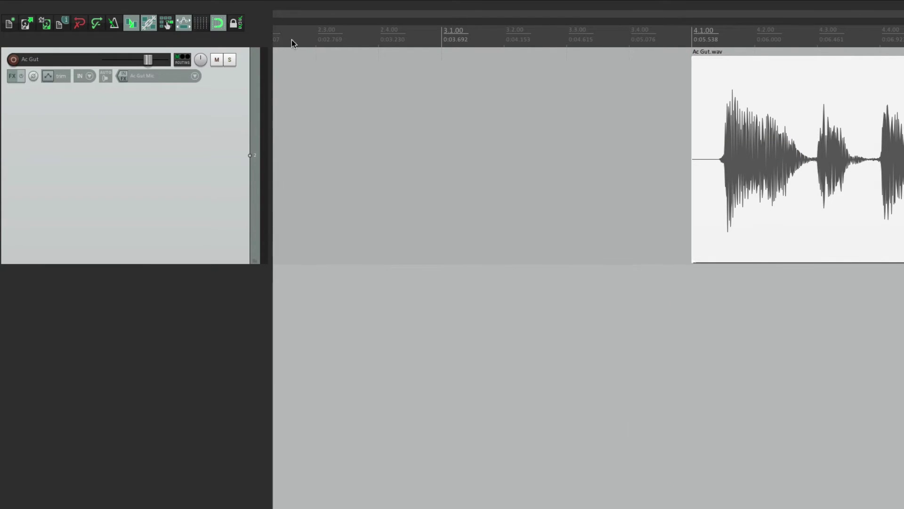
left_click_drag(734, 170, 698, 179)
left_click_drag(579, 178, 609, 193)
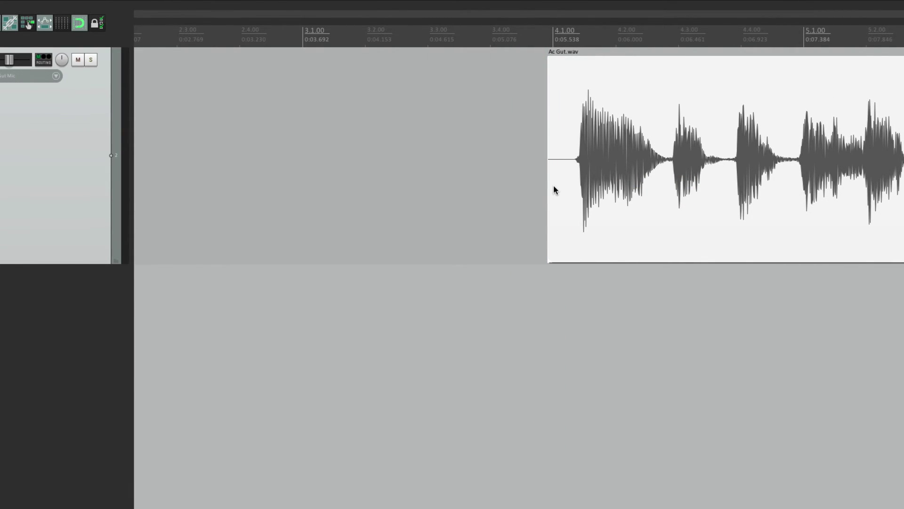
Stop the grid snap settings from following grid visibility and set the grid snap spacing to 1/8.
key("alt+l")
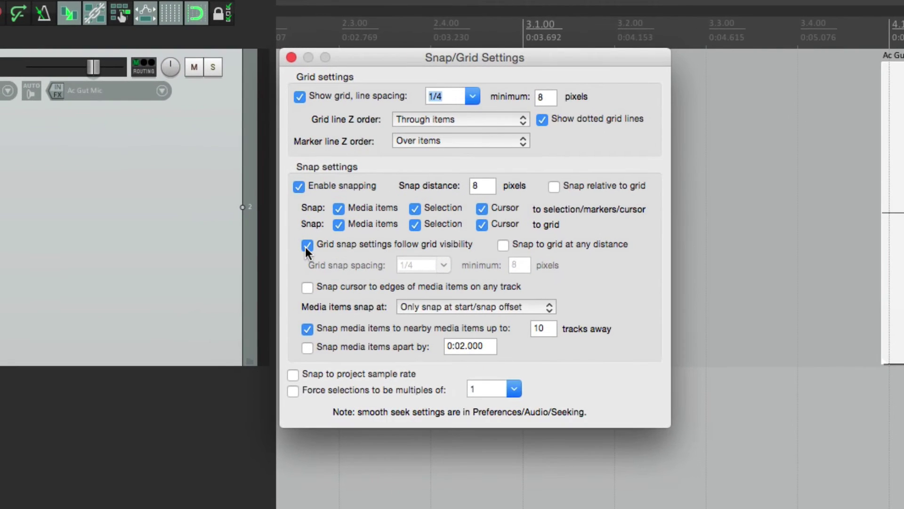
left_click(307, 245)
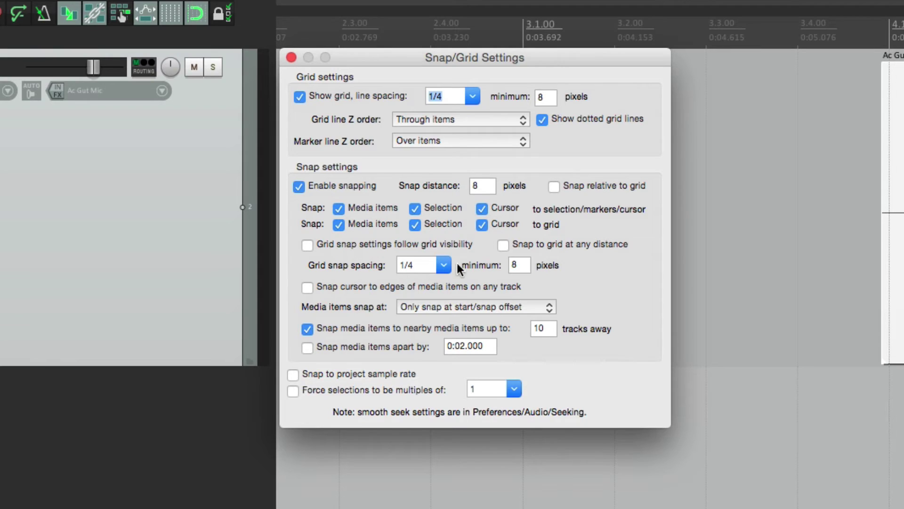
left_click(442, 267)
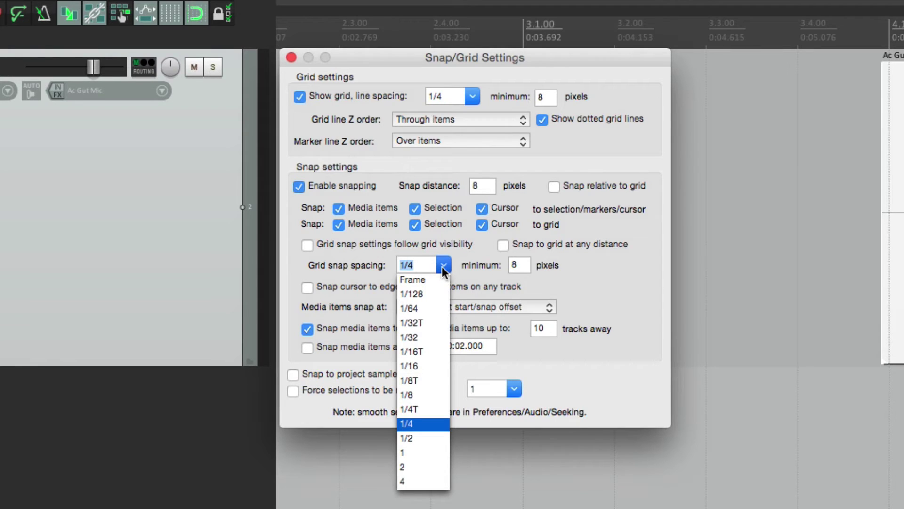
left_click(419, 395)
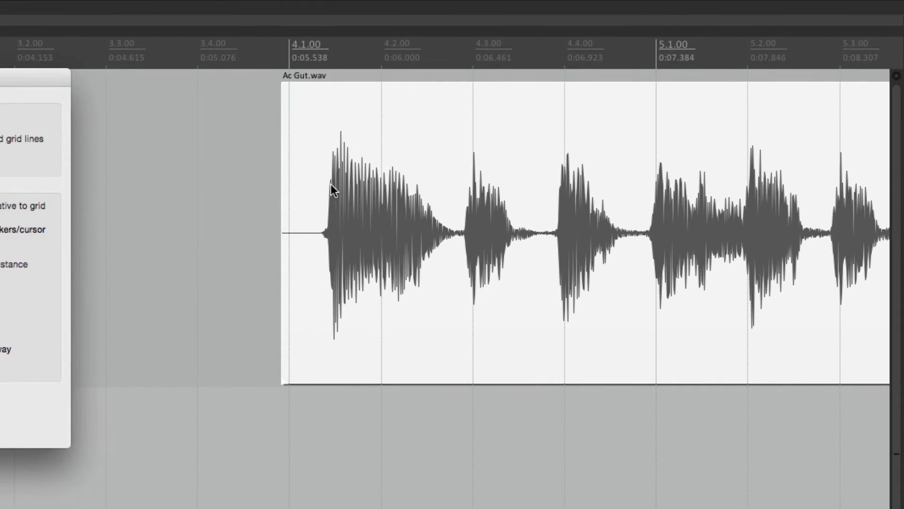
Snap the Ac Gut.wav item's start to 4.1.00, and with the grid lines hidden move it to 4.2.00 and back.
left_click_drag(350, 140, 368, 139)
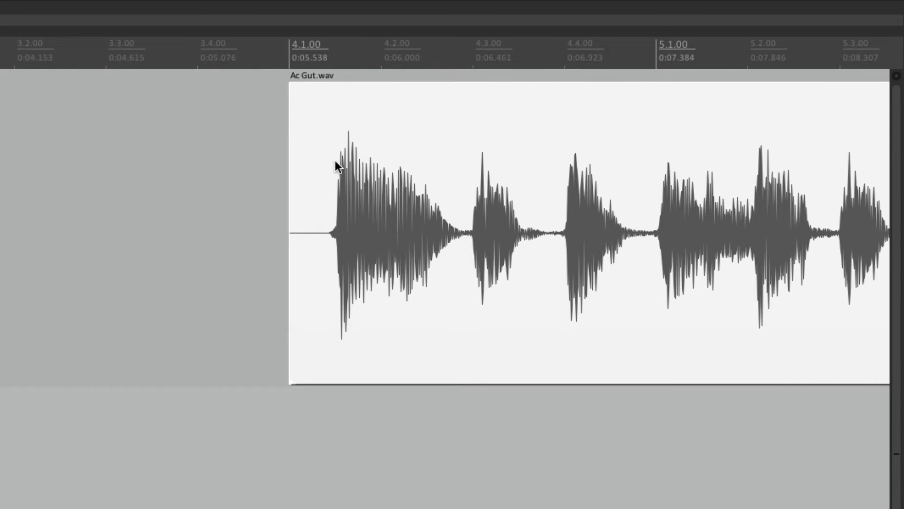
left_click_drag(356, 144, 445, 133)
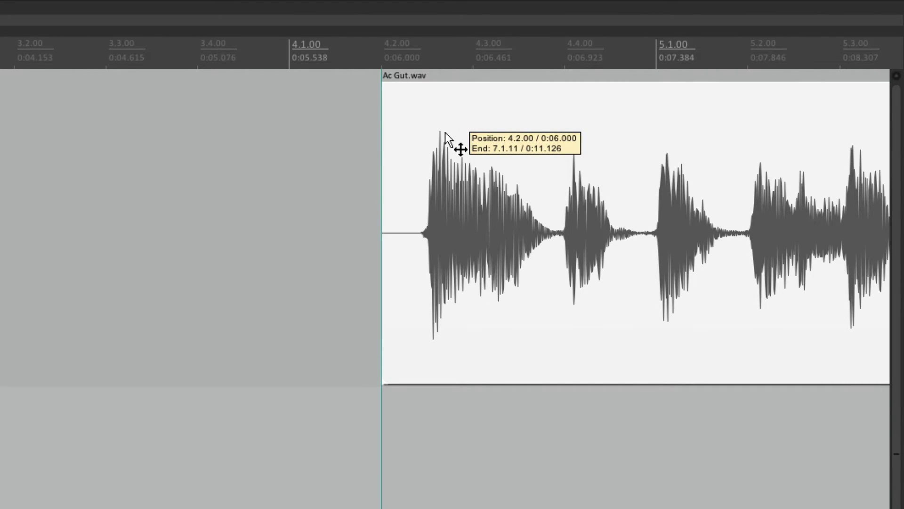
left_click_drag(445, 133, 355, 137)
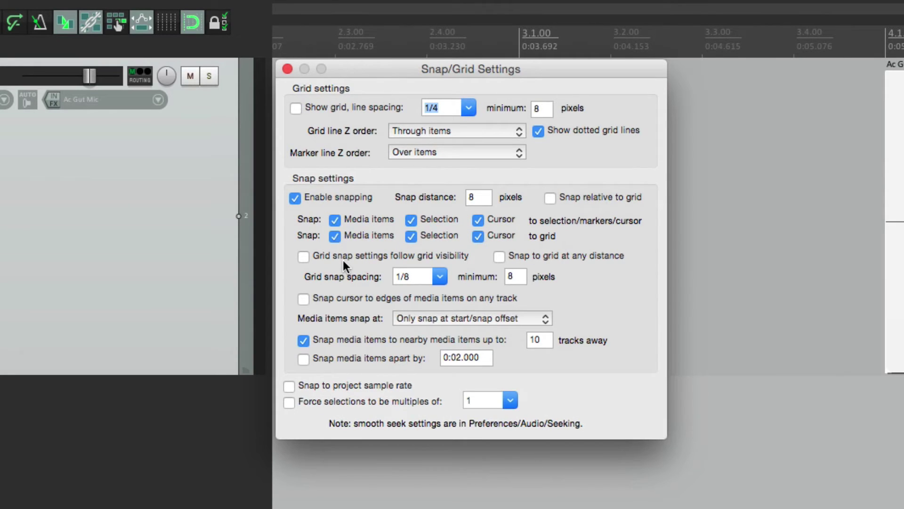
Show the grid with a line spacing of 1 and set the independent grid snap spacing to 1/4.
left_click(303, 256)
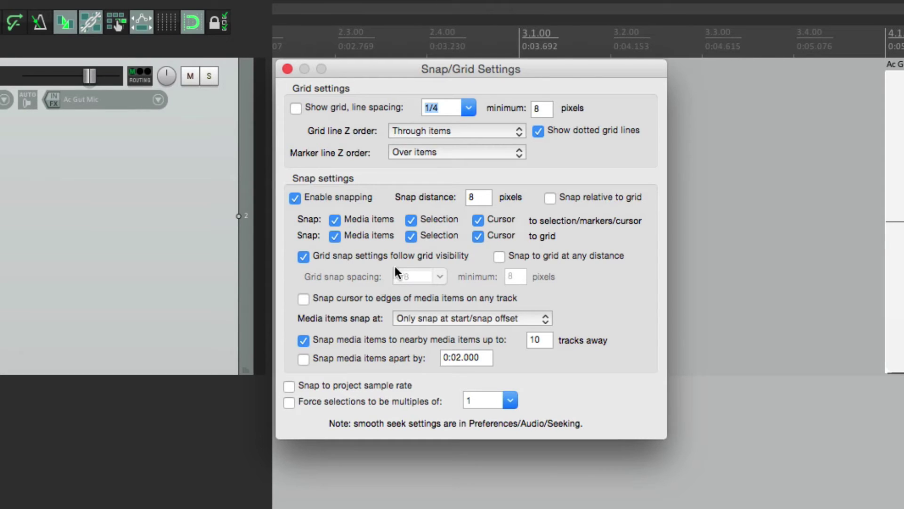
left_click(303, 256)
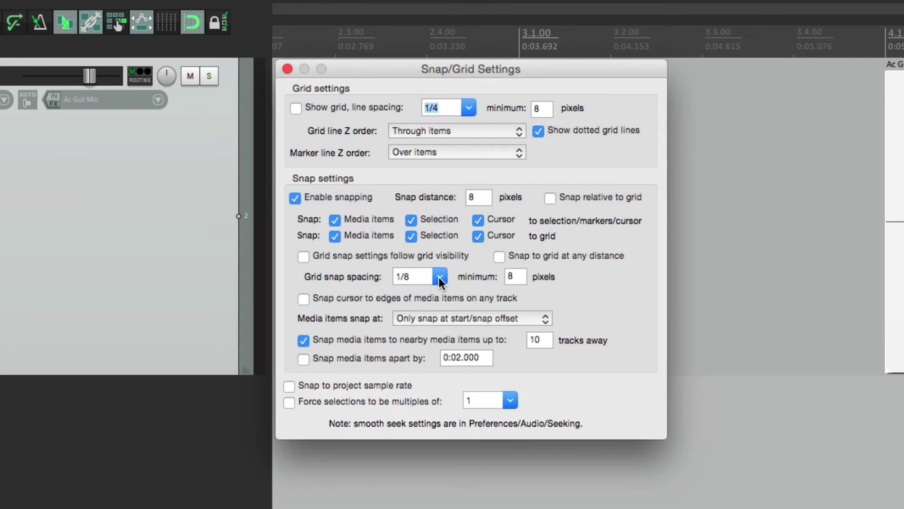
left_click(297, 109)
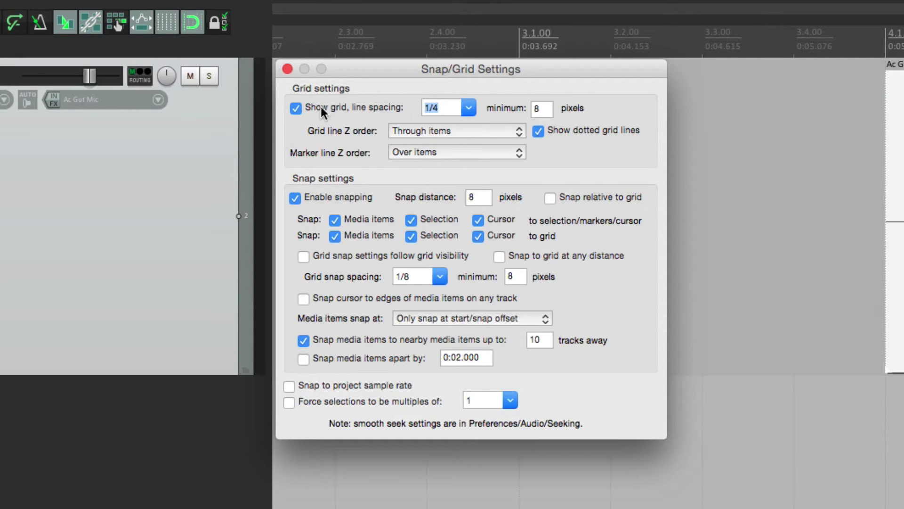
left_click(462, 106)
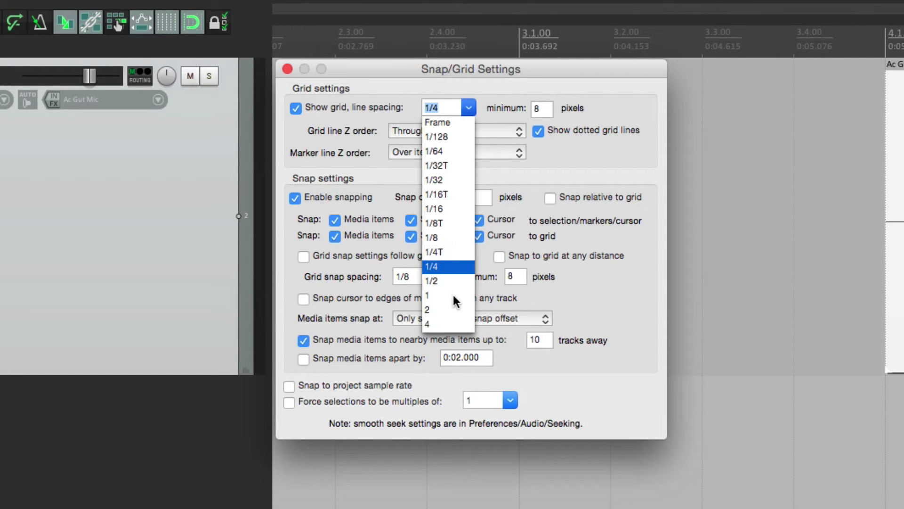
left_click(456, 296)
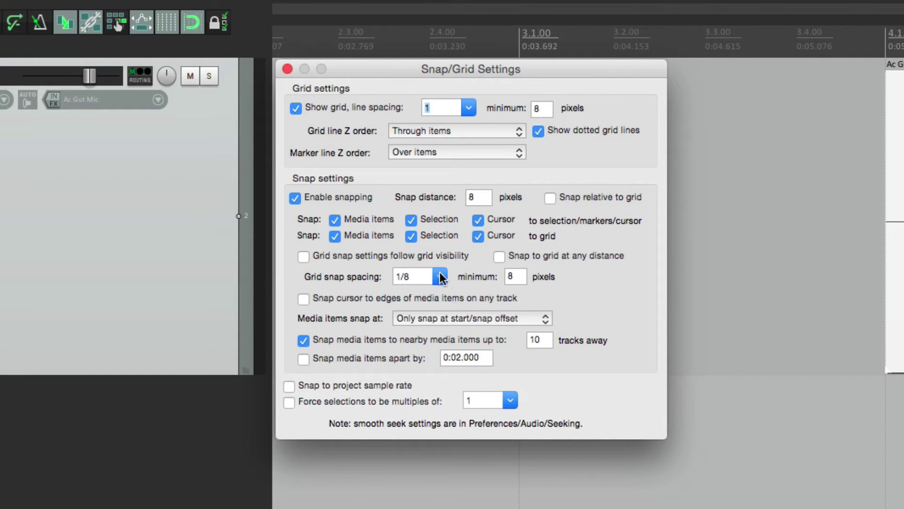
left_click(440, 277)
left_click(429, 427)
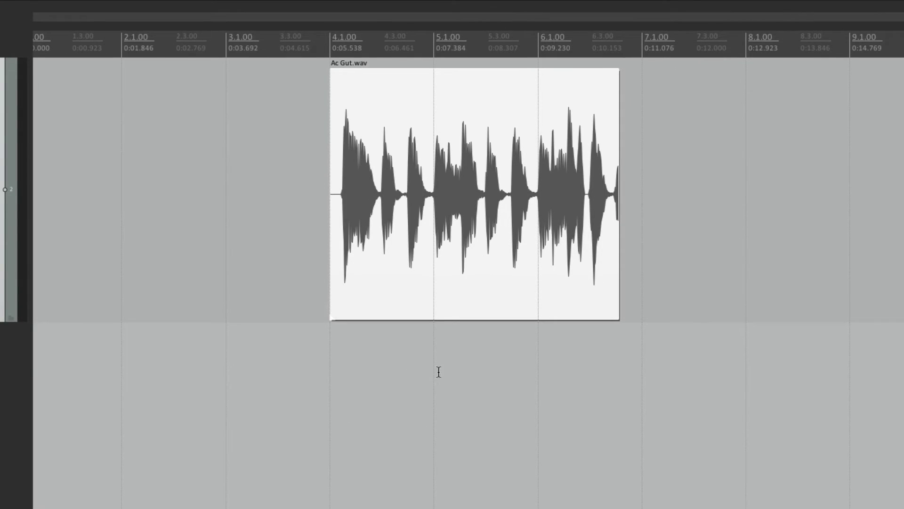
Slide the Ac Gut.wav item across the snap positions between the bar lines and return its start to 4.1.00.
scroll(336, 167, "up", 1)
scroll(336, 167, "up", 1)
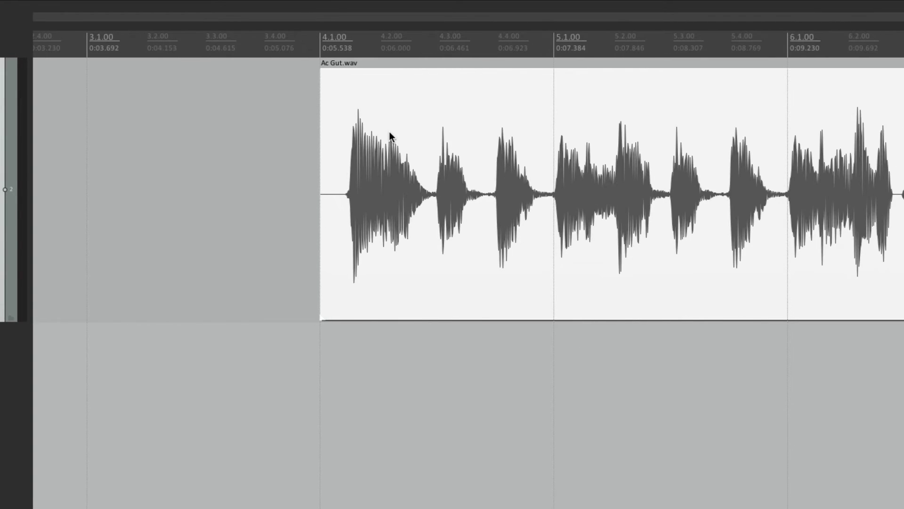
mouse_move(401, 132)
left_mouse_down()
mouse_move(569, 118)
mouse_move(631, 126)
mouse_move(468, 121)
mouse_move(395, 137)
left_mouse_up()
scroll(403, 333, "left", 2)
Make the grid snap settings follow grid visibility again and set the grid line spacing to 1/4.
key("alt+l")
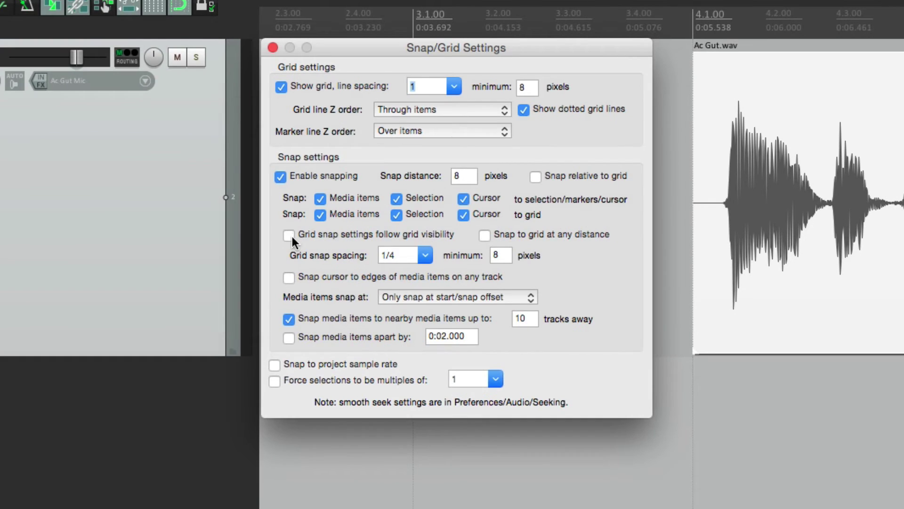
left_click(290, 235)
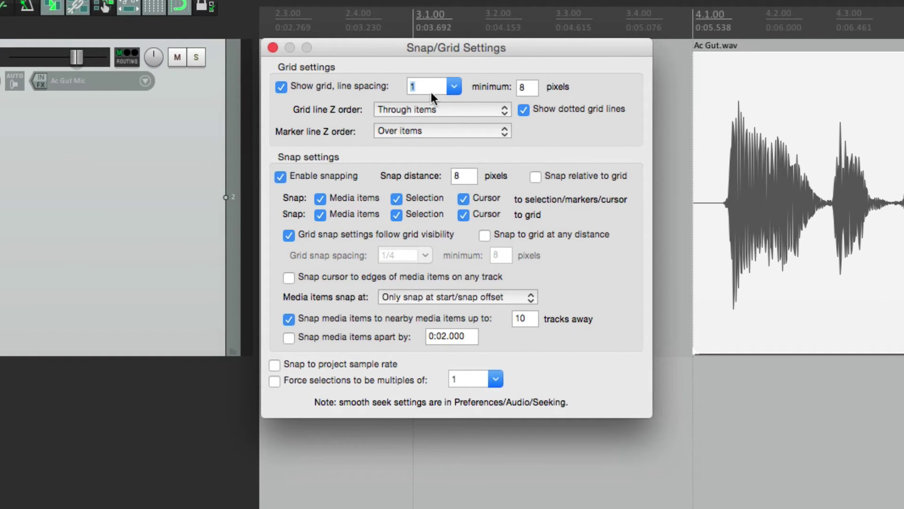
left_click(452, 87)
left_click(444, 243)
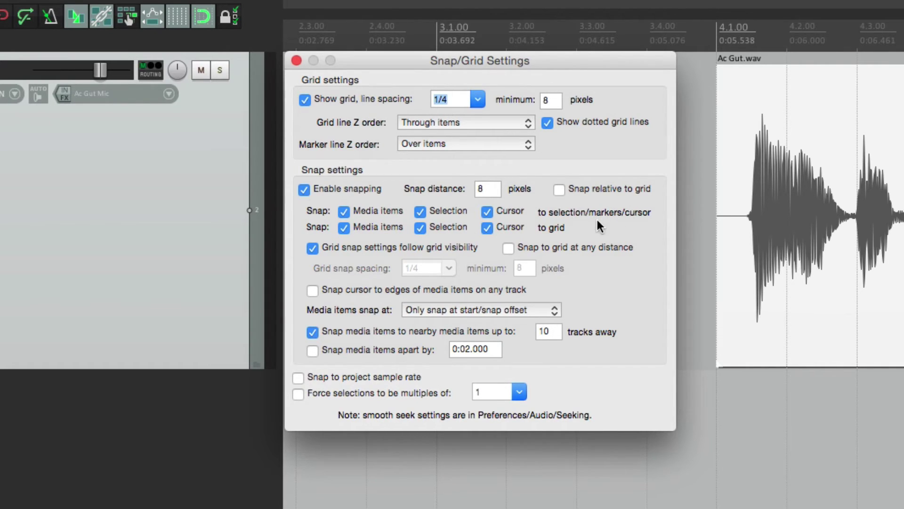
key("Escape")
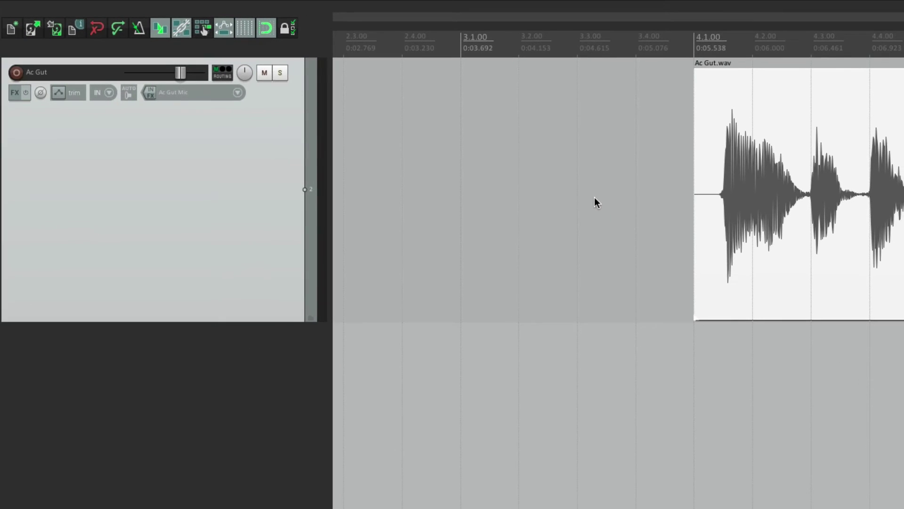
Insert three markers off the grid lines, one each slightly after 3.3.00, 3.2.00 and 3.1.00.
left_click(604, 47)
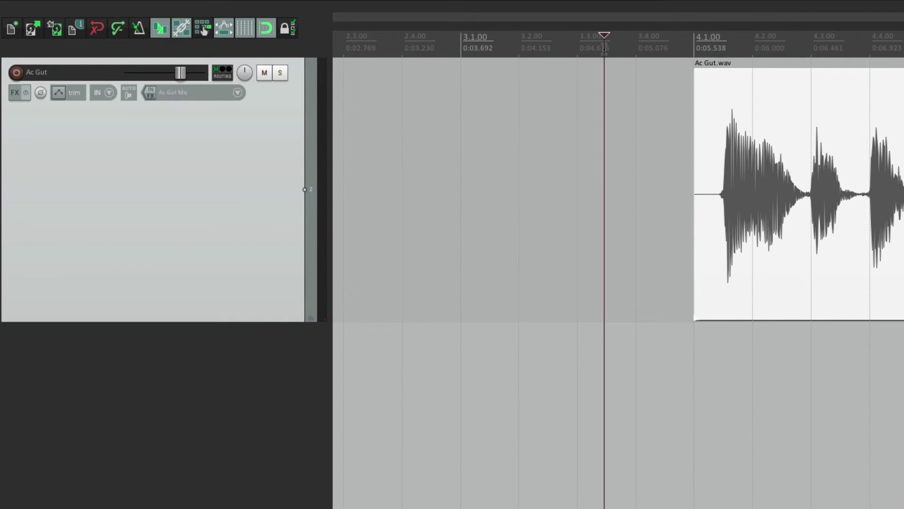
key("m")
left_click(541, 47)
key("m")
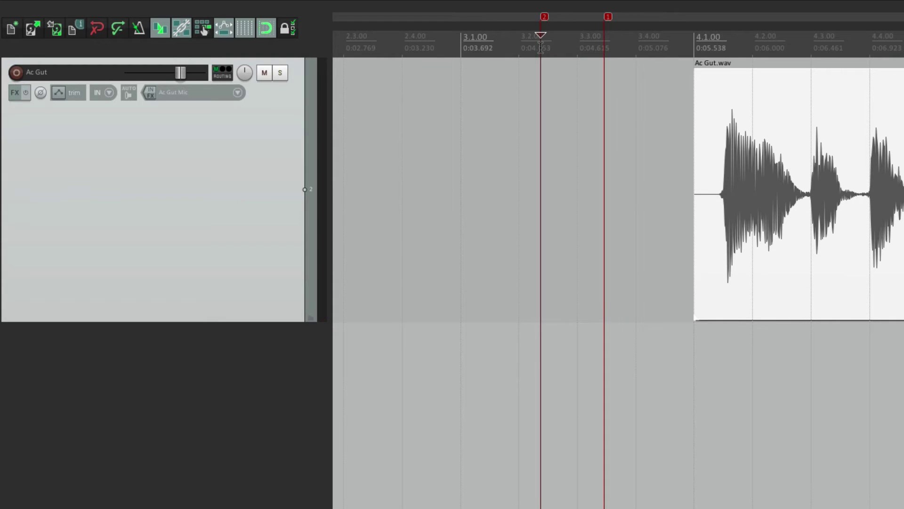
left_click(477, 48)
key("m")
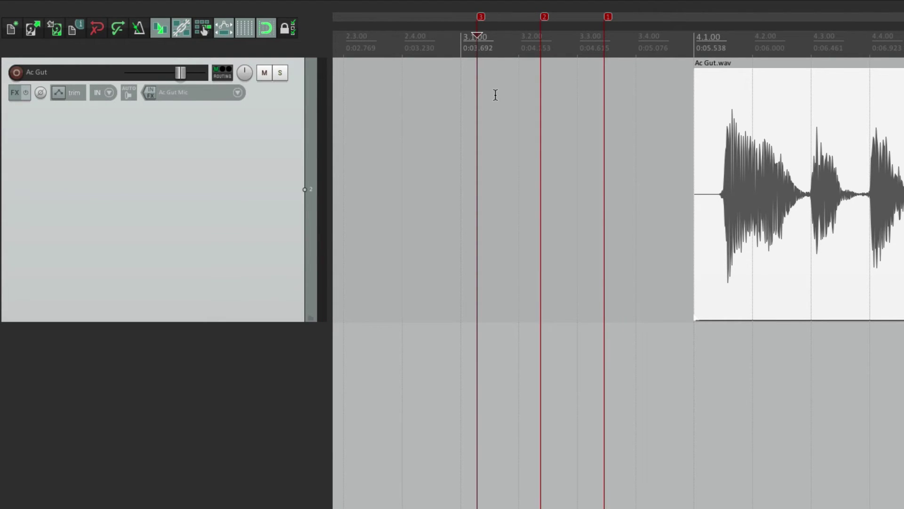
Move the Ac Gut.wav item's start to 4.4.00 and make a time selection from between 3.4.00 and 4.1.00 to about midway between 4.2.00 and 4.3.00.
left_click_drag(777, 110, 890, 107)
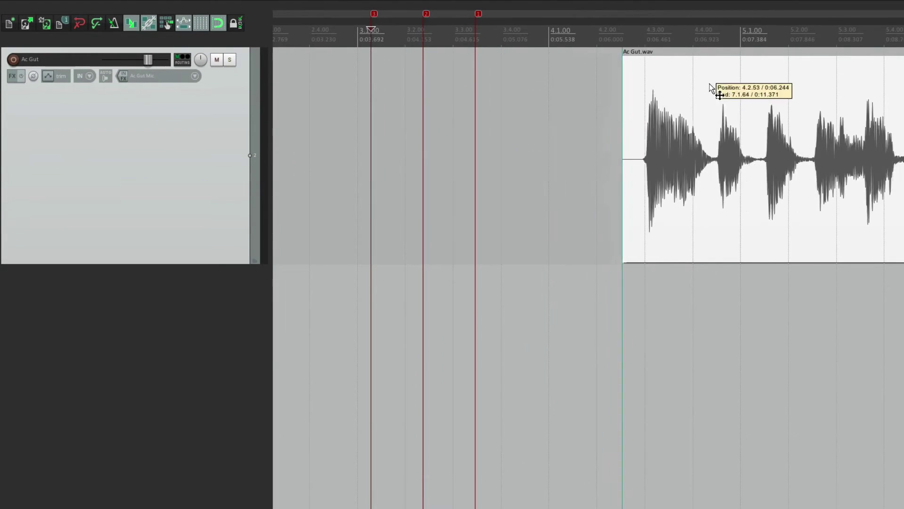
left_click_drag(711, 87, 781, 87)
left_click_drag(520, 42, 620, 34)
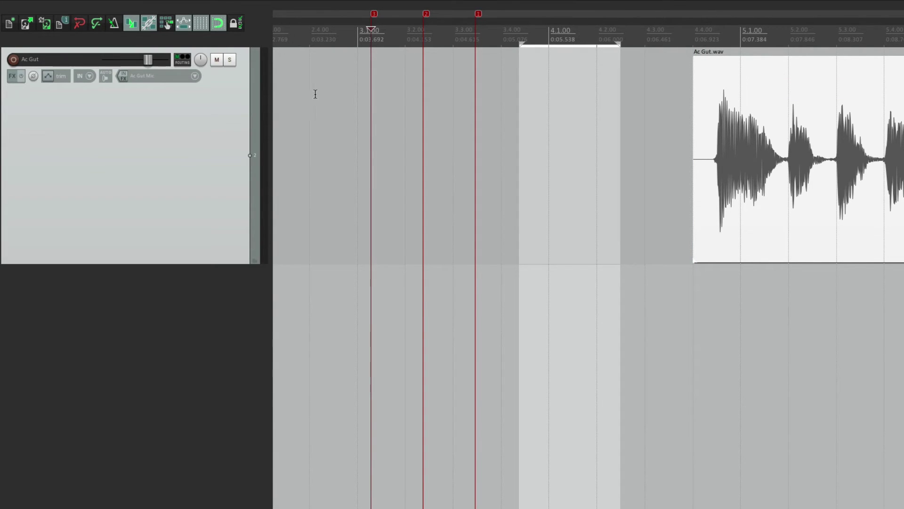
Place the edit cursor between 2.4.00 and 3.1.00 and snap the Ac Gut.wav item's start to it.
left_click(328, 87)
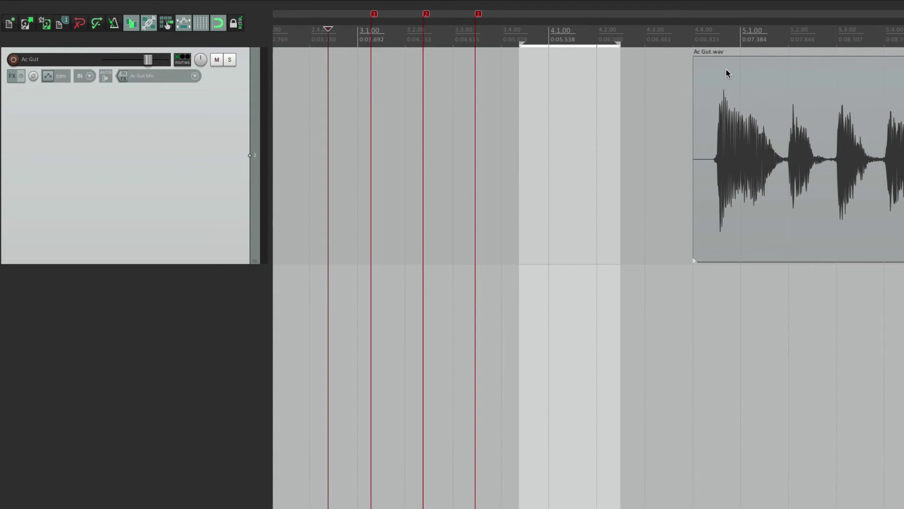
left_click_drag(727, 73, 359, 106)
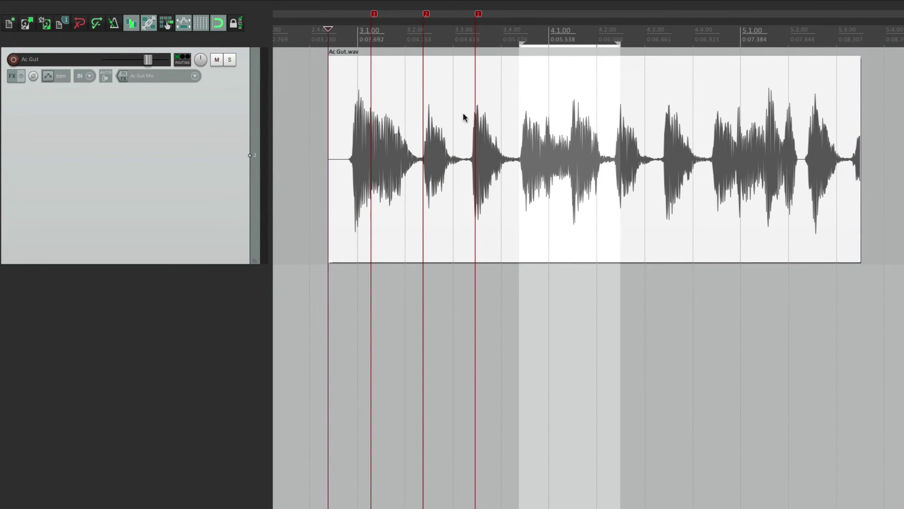
key("alt+l")
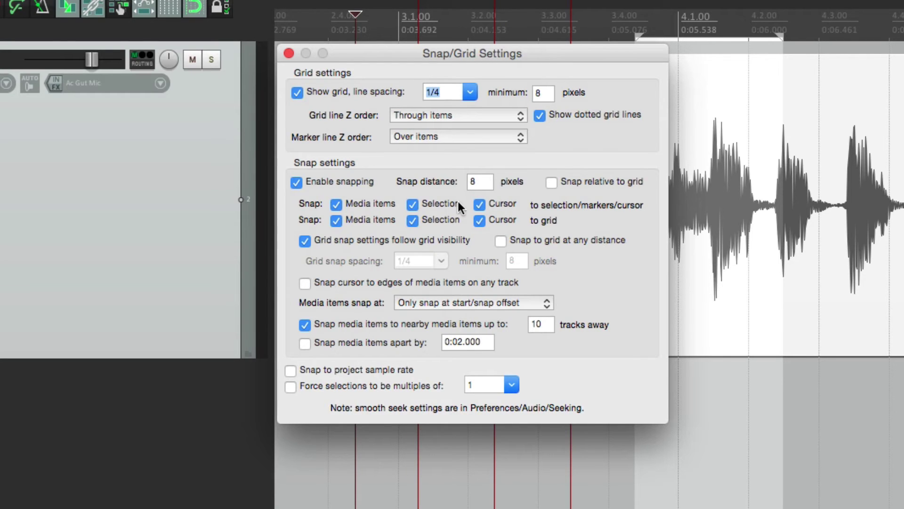
key("Escape")
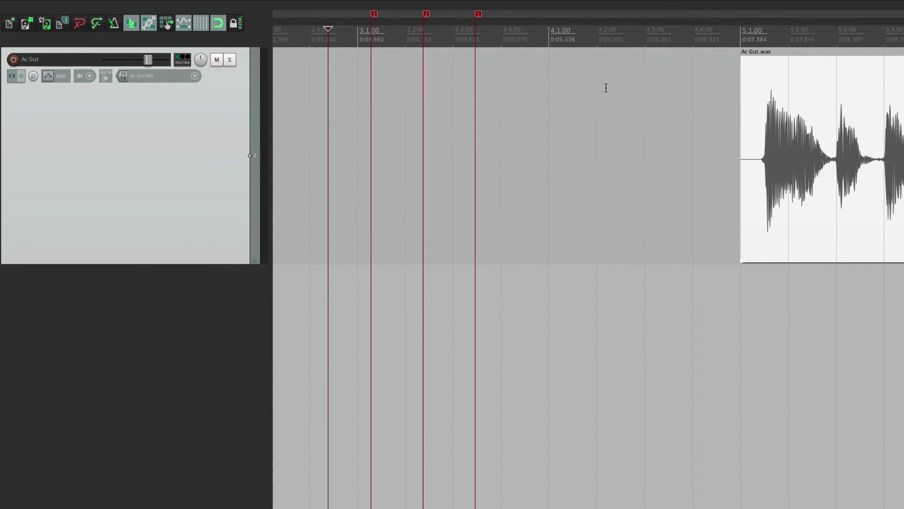
Make a new time selection off the grid, from midway between 3.4.00 and 4.1.00 to slightly after 4.2.00.
mouse_move(615, 73)
left_mouse_down()
mouse_move(544, 90)
mouse_move(327, 97)
mouse_move(522, 66)
left_mouse_up()
key("alt+l")
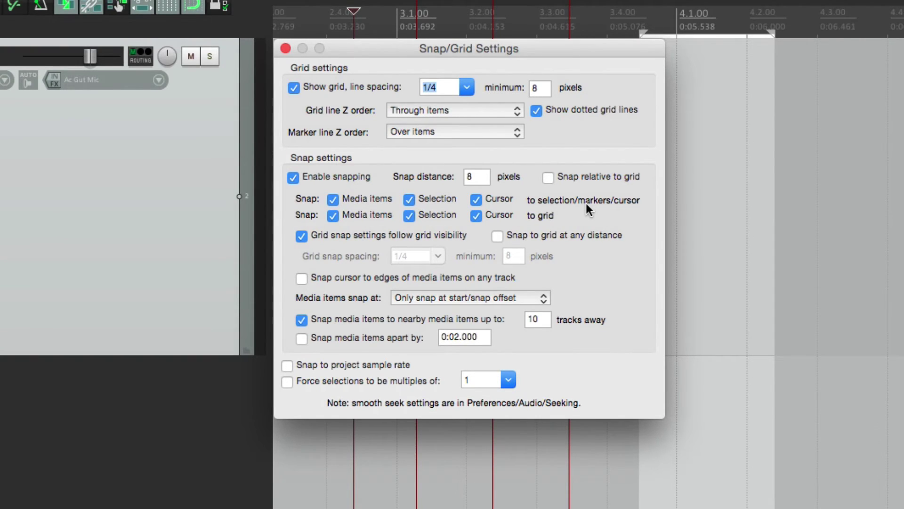
key("Escape")
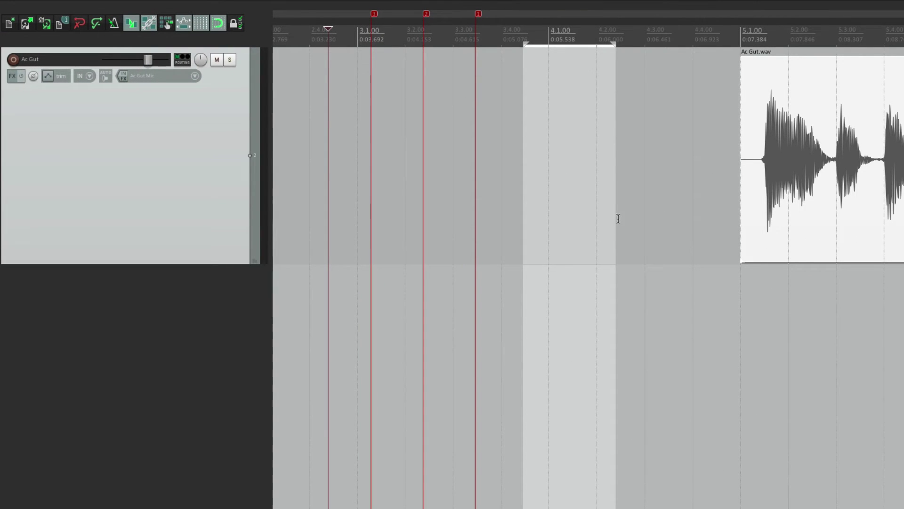
Snap the edit cursor in turn to the end and start of the time selection and to markers 1, 2 and 3.
left_click(614, 117)
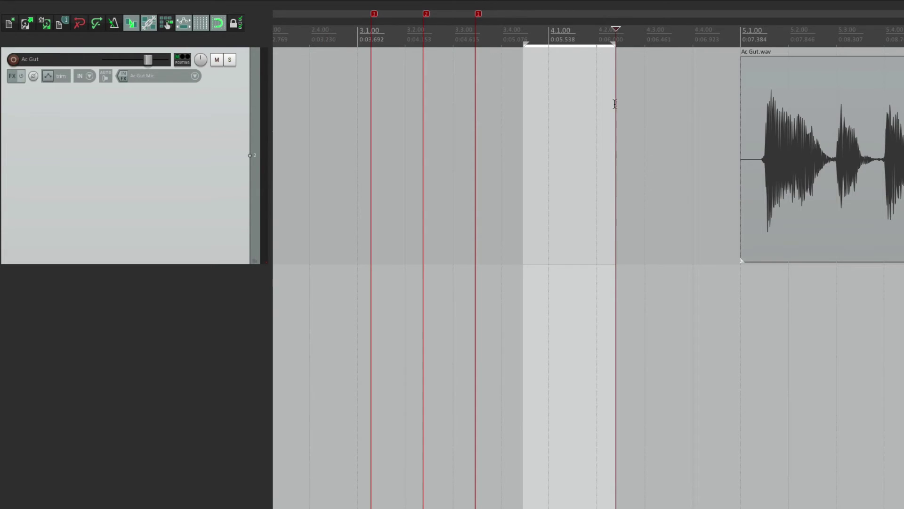
left_click(522, 79)
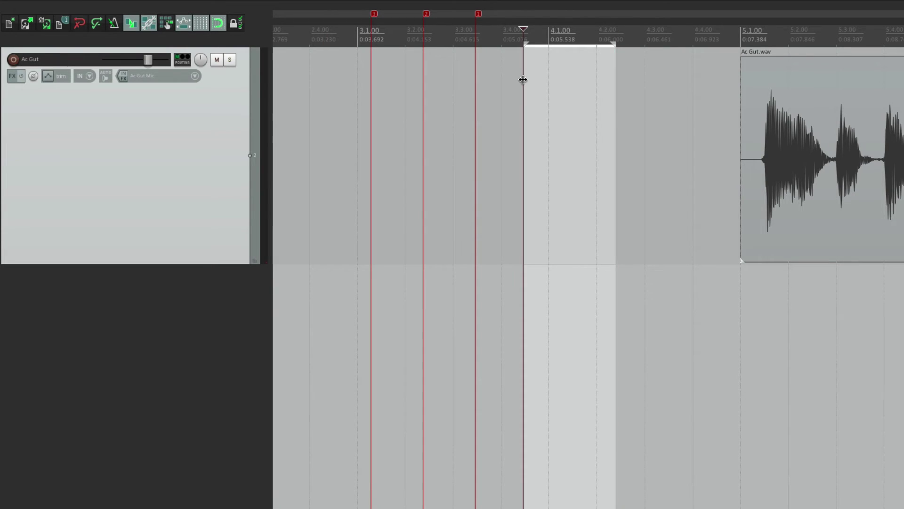
left_click(471, 85)
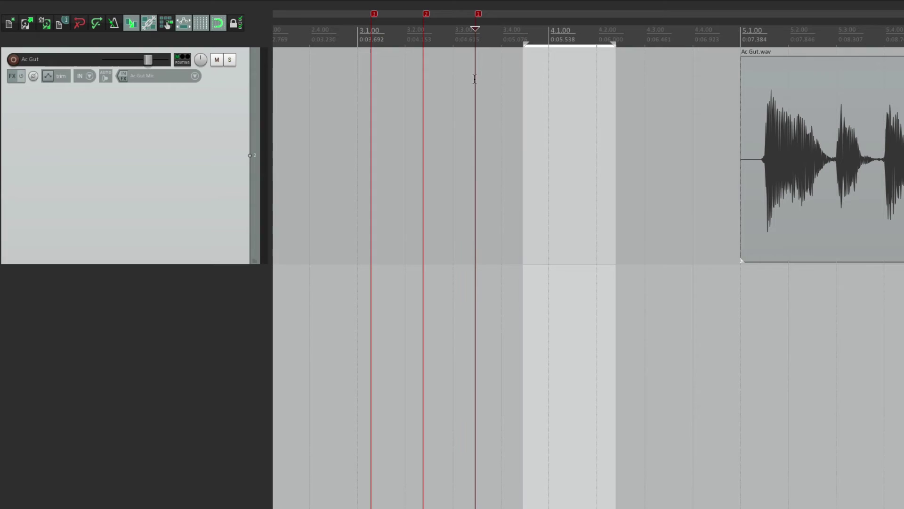
left_click(419, 87)
left_click(372, 71)
With media items set to snap to the grid, slide the Ac Gut.wav item and bring its start back to 5.1.00.
key("alt+l")
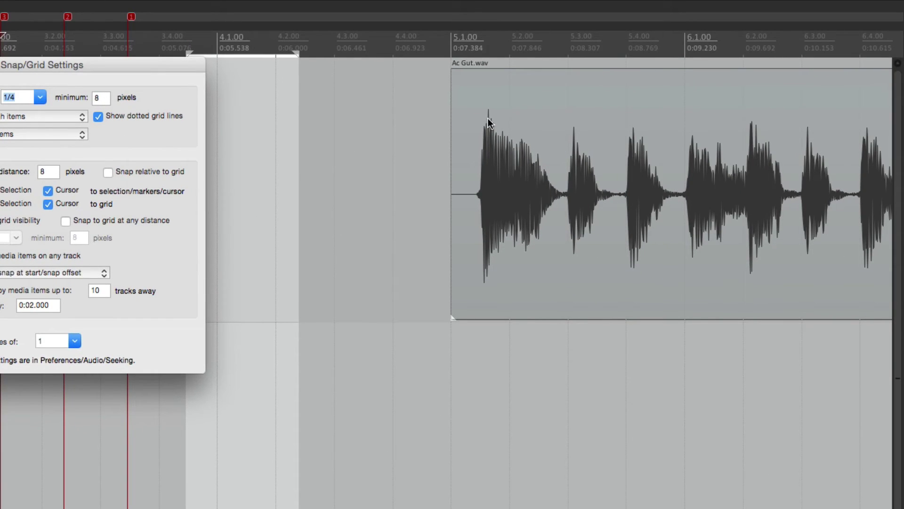
mouse_move(498, 111)
left_mouse_down()
mouse_move(558, 109)
mouse_move(462, 112)
mouse_move(503, 109)
left_mouse_up()
Clear the time selection and make a new one snapped to the grid from 4.1.00 to 4.3.00.
key("alt+l")
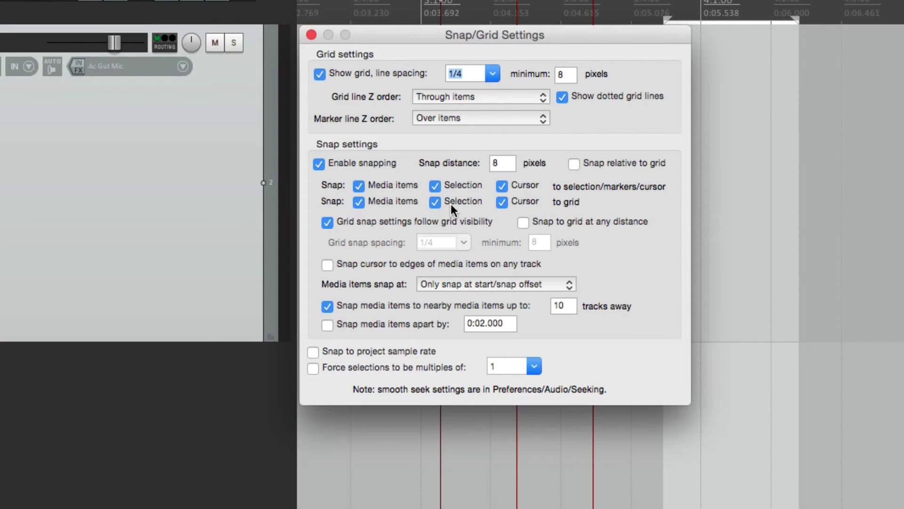
key("alt+l")
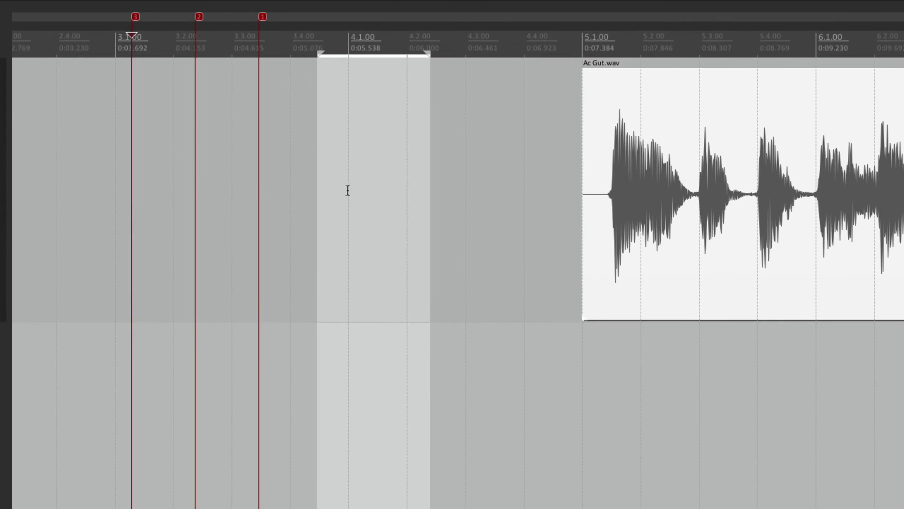
key("Escape")
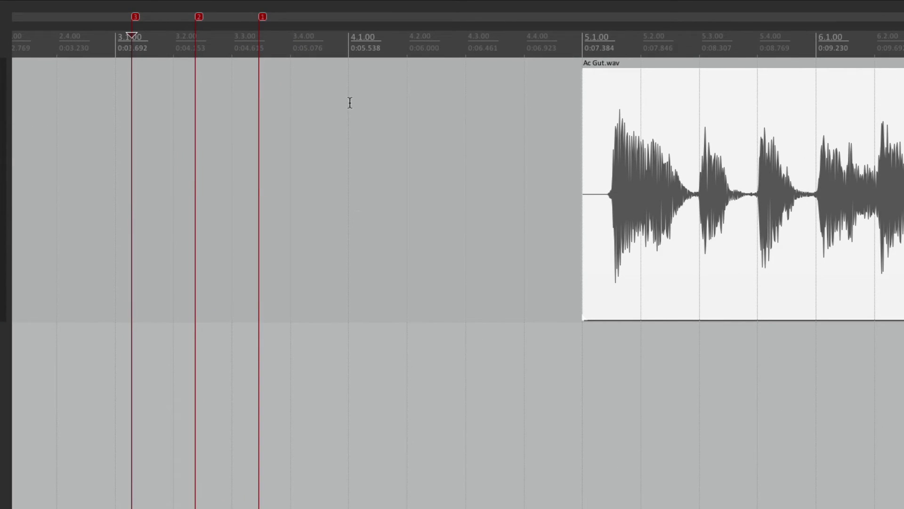
left_click_drag(350, 102, 461, 112)
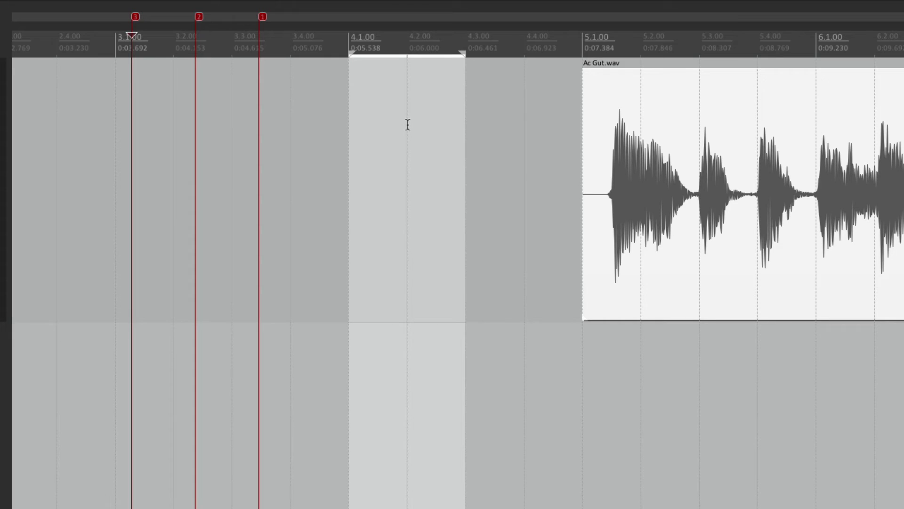
Turn off selection snapping to the grid and make a free time selection from midway between 3.4.00 and 4.1.00 to slightly after 4.3.00.
key("alt+l")
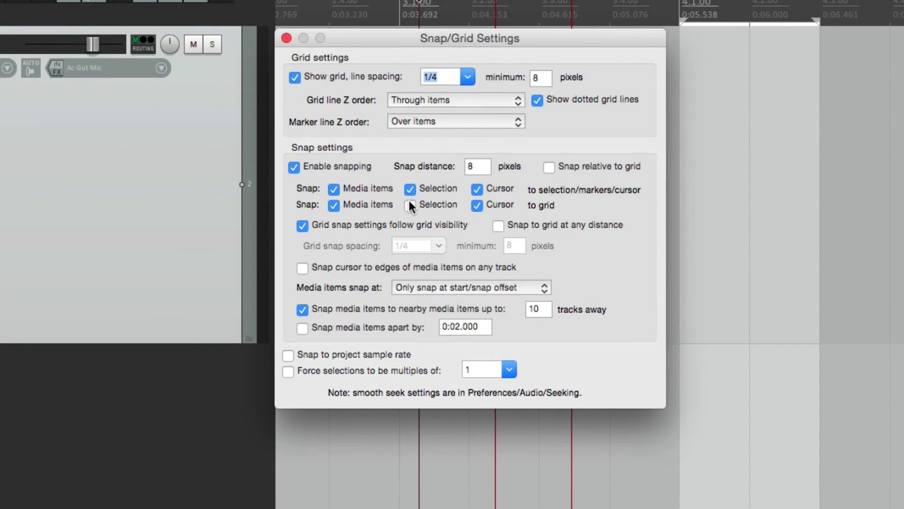
key("alt+l")
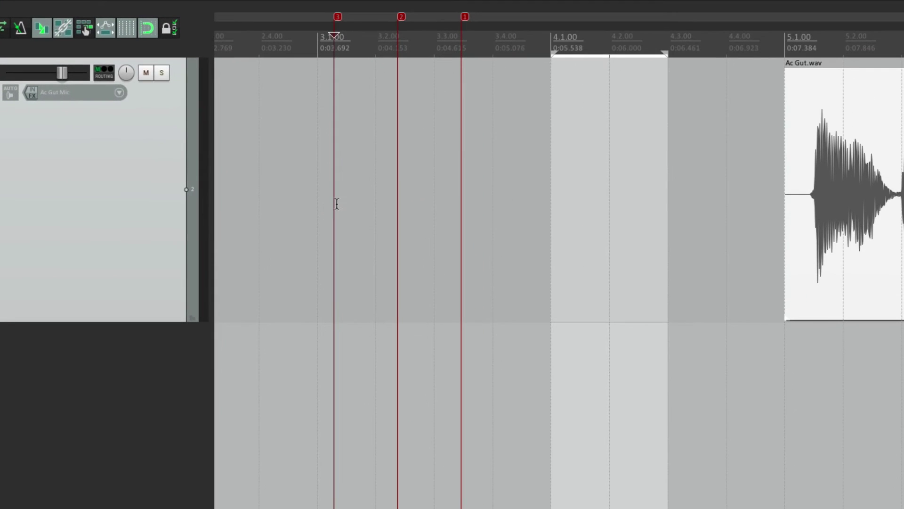
left_click_drag(525, 146, 683, 160)
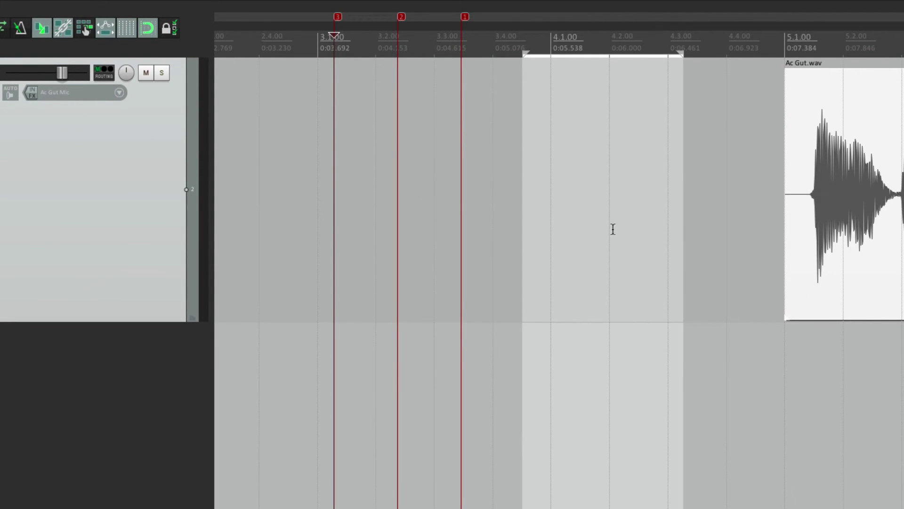
Turn snapping of selections to the grid back on.
key("alt+l")
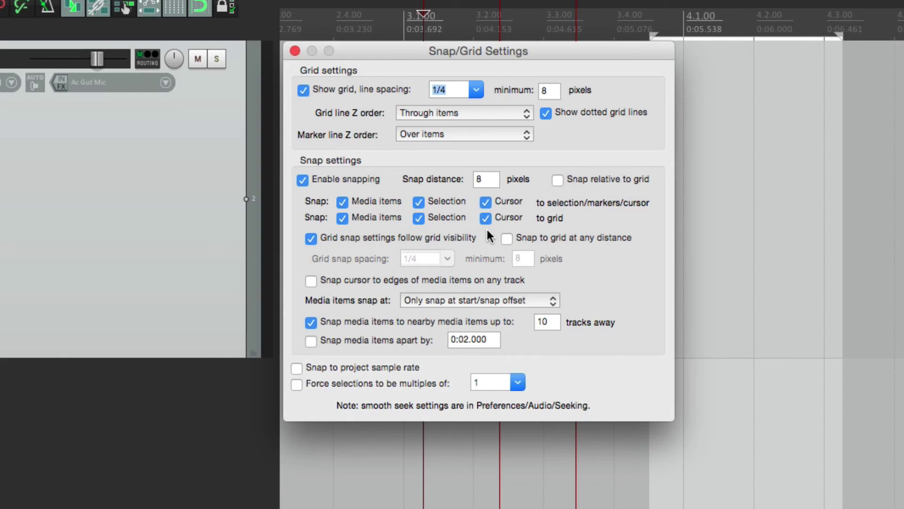
key("Escape")
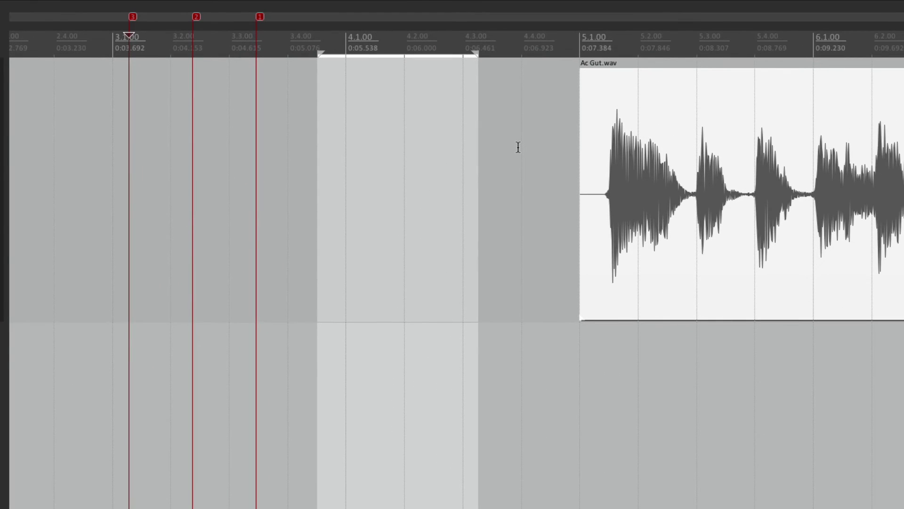
Place the edit cursor snapped to the grid at 4.4.00, 4.3.00, 4.2.00 and 4.1.00 in turn, clearing the time selection.
left_click(518, 148)
left_click(518, 148)
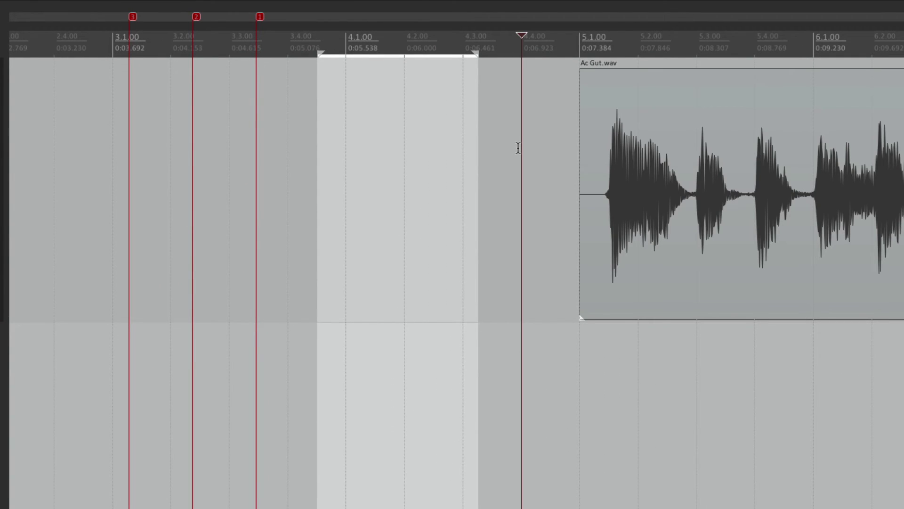
left_click(460, 152)
left_click(409, 149)
left_click(350, 148)
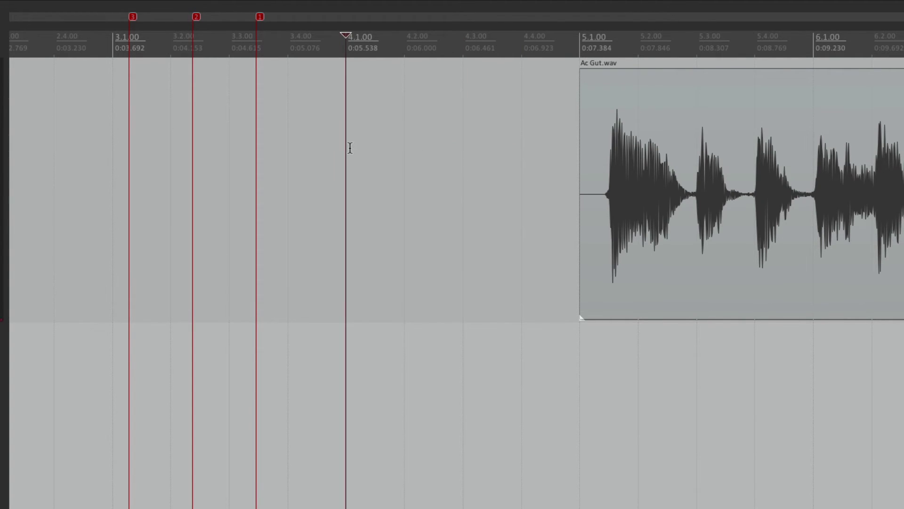
Copy the Ac Gut.wav item onto the two tracks below, with both copies starting at about 5.1.42.
key("alt+l")
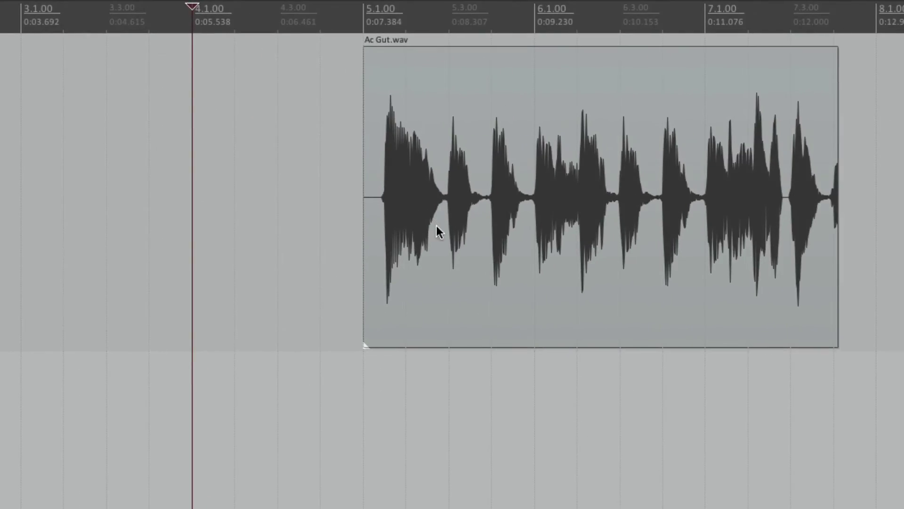
left_click_drag(426, 112, 461, 405)
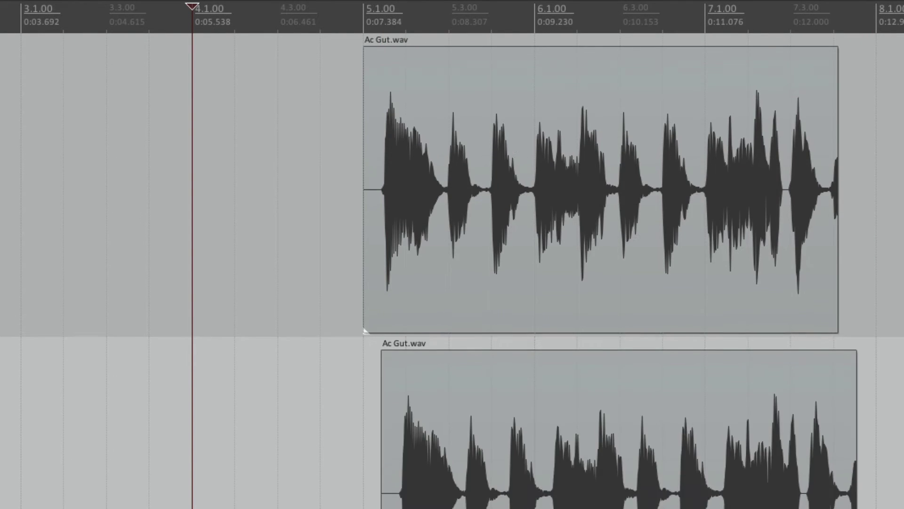
scroll(355, 358, "up", 3)
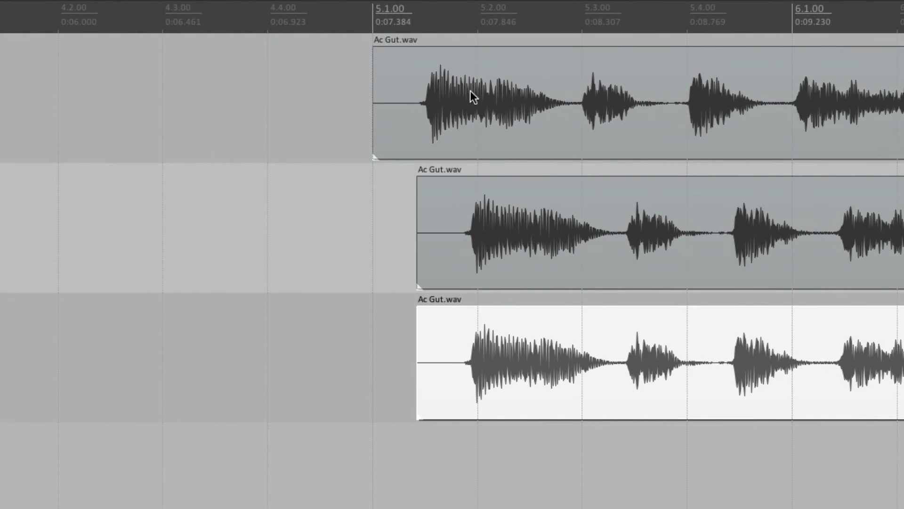
Stagger the items off the grid, starting the top one midway between 4.4.00 and 5.1.00 and the lowest midway between 5.2.00 and 5.3.00.
left_click_drag(470, 91, 406, 94)
left_click(540, 194)
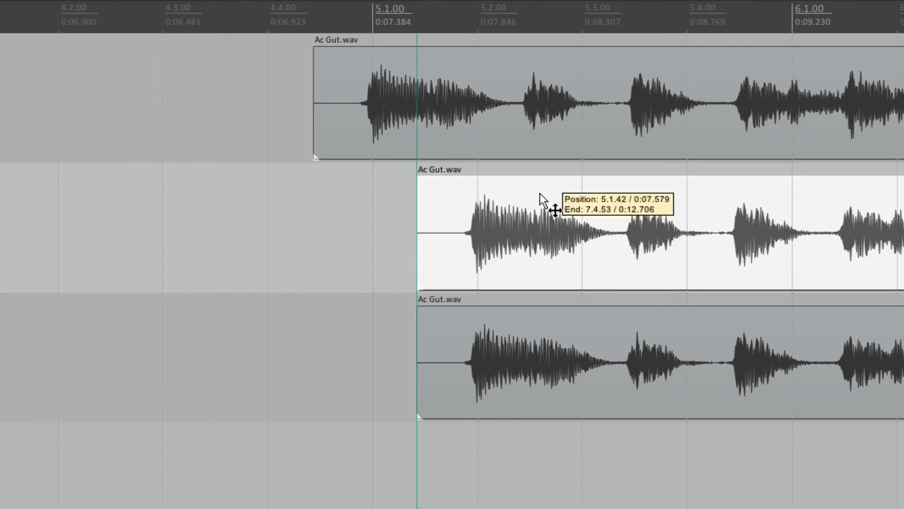
left_click(535, 316)
left_click_drag(535, 315, 650, 315)
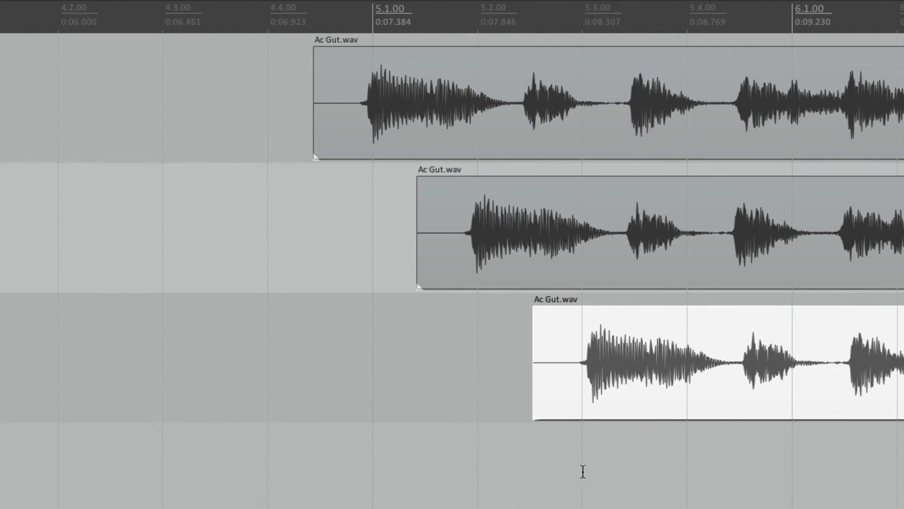
Place the edit cursor in the empty area before the items, snapping it to grid lines such as 5.1.00 and 4.3.00.
left_click(329, 440)
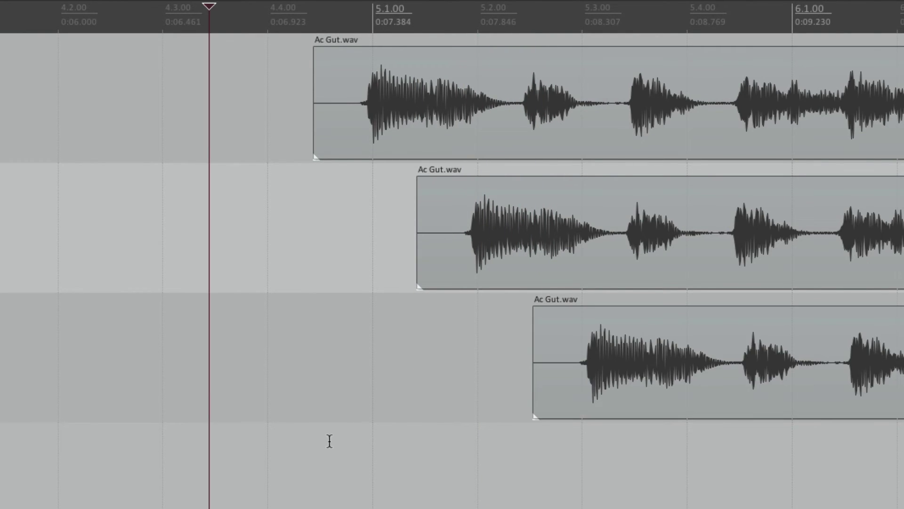
left_click(267, 238)
left_click(366, 228)
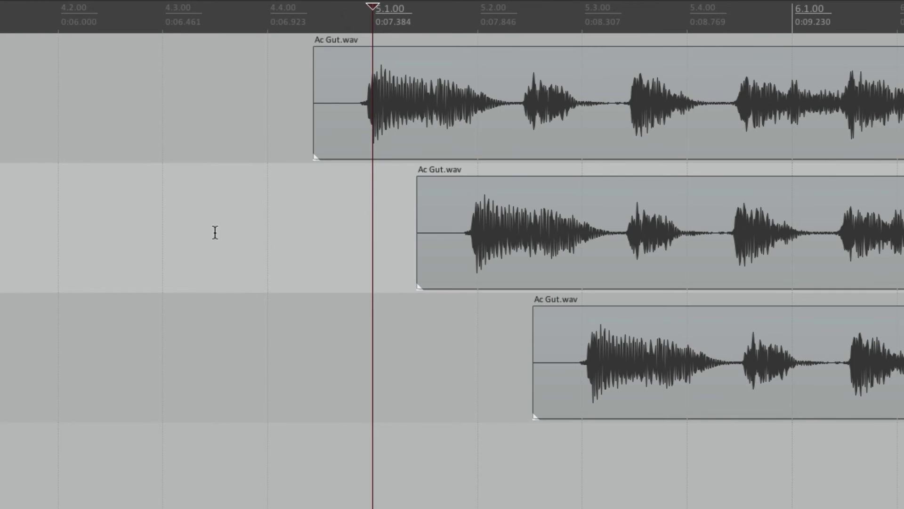
left_click(163, 250)
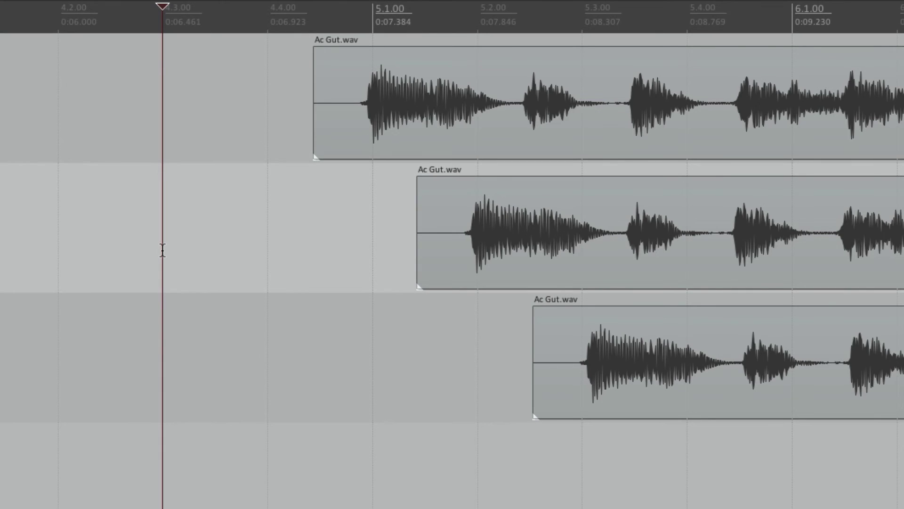
Snap the edit cursor to the start edges of the top, middle and lowest Ac Gut.wav items, then back to the top item's start.
left_click(313, 193)
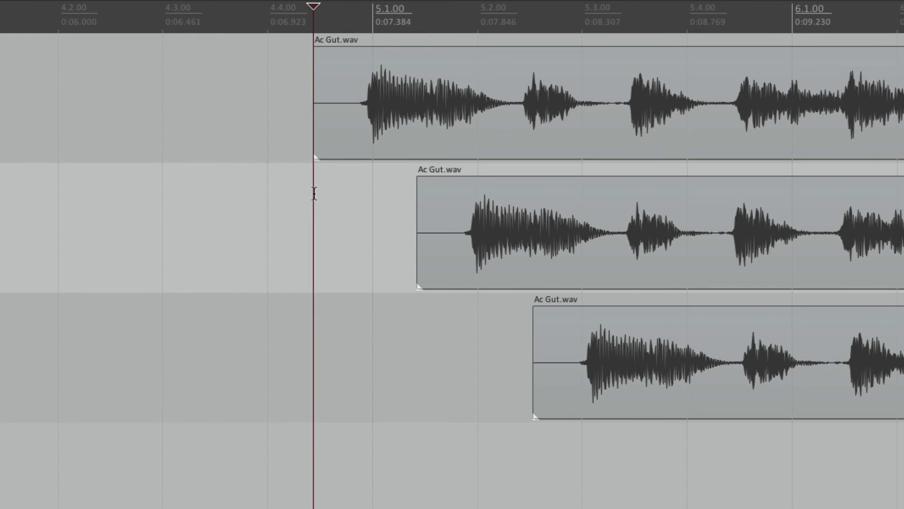
left_click(422, 328)
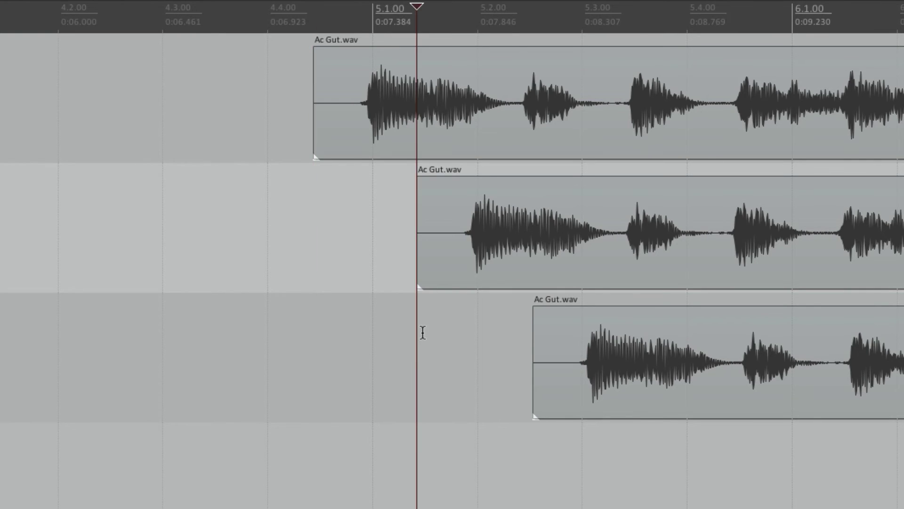
left_click(538, 463)
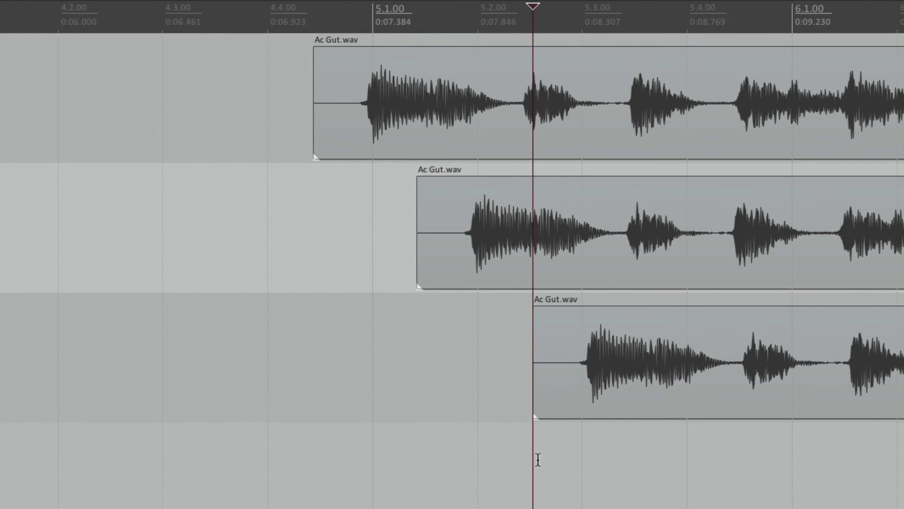
left_click(312, 338)
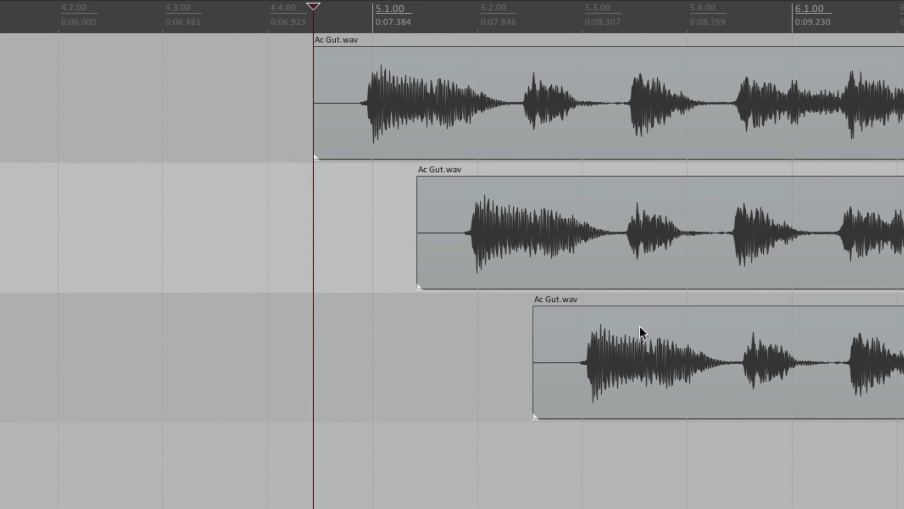
Cut the lowest Ac Gut.wav item and paste it back on its track, aligned with the top item's start edge.
left_click(622, 328)
left_click(505, 83)
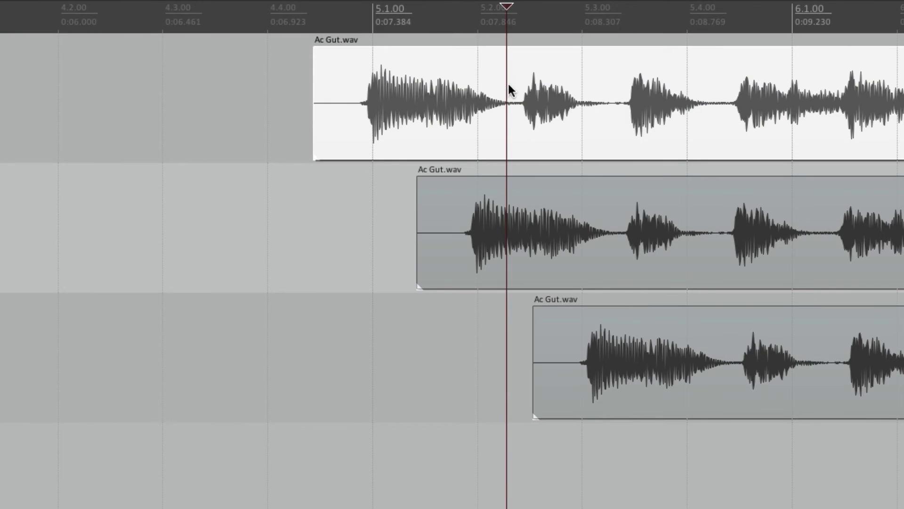
left_click_drag(637, 337, 431, 259)
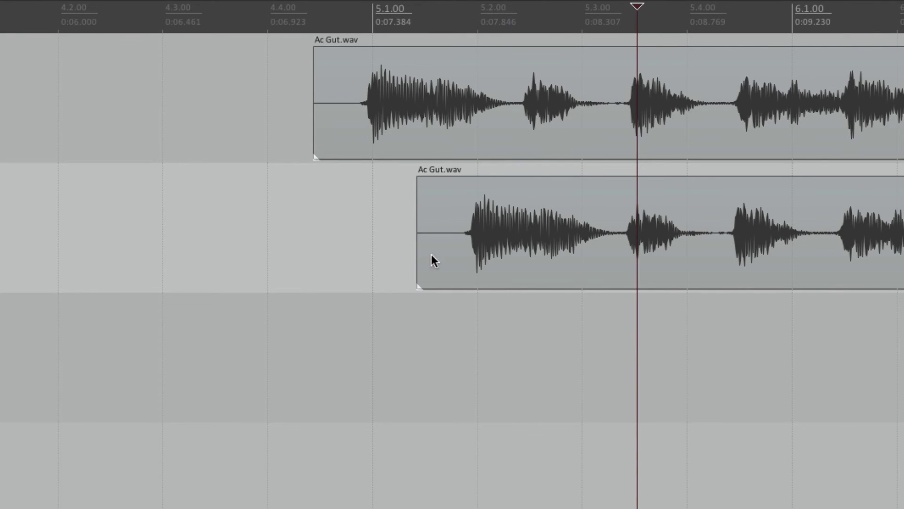
left_click(313, 319)
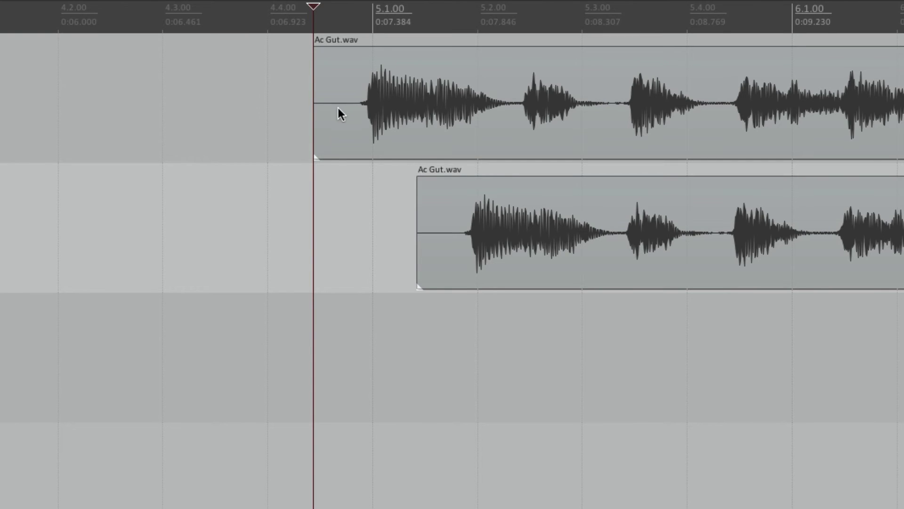
key("ctrl+v")
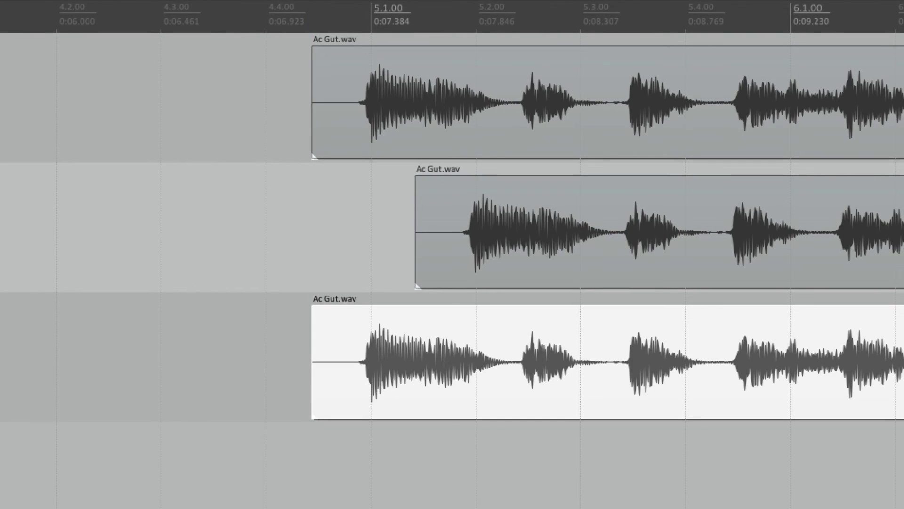
Keep media items set to Only snap at start/snap offset and slide the top Ac Gut.wav item so it starts at 4.4.00.
key("alt+l")
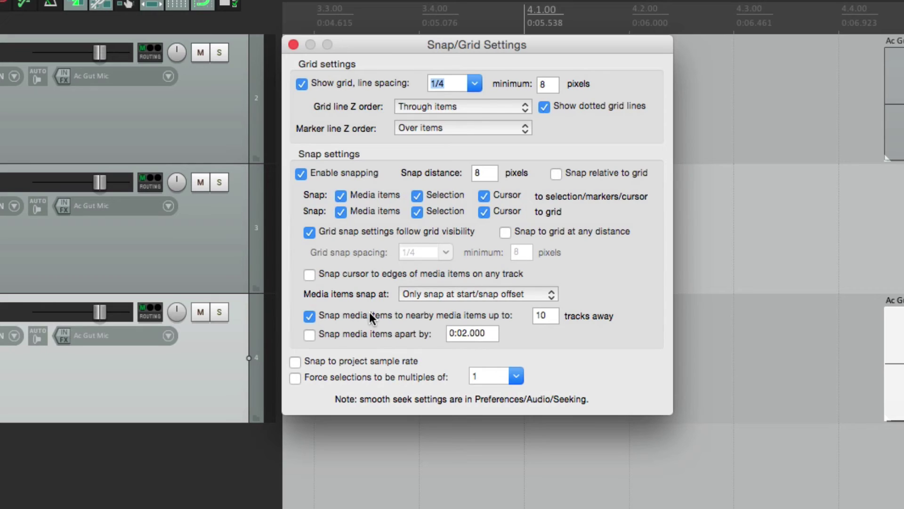
left_click(431, 293)
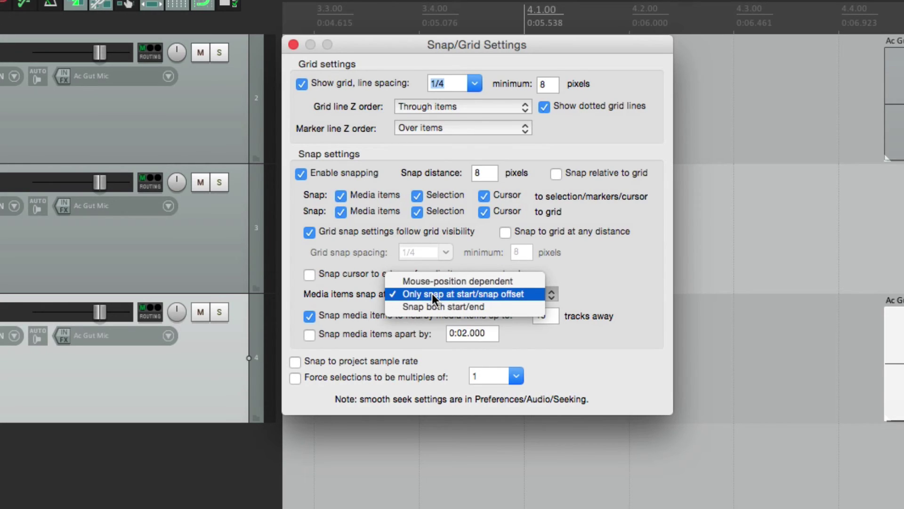
left_click(431, 293)
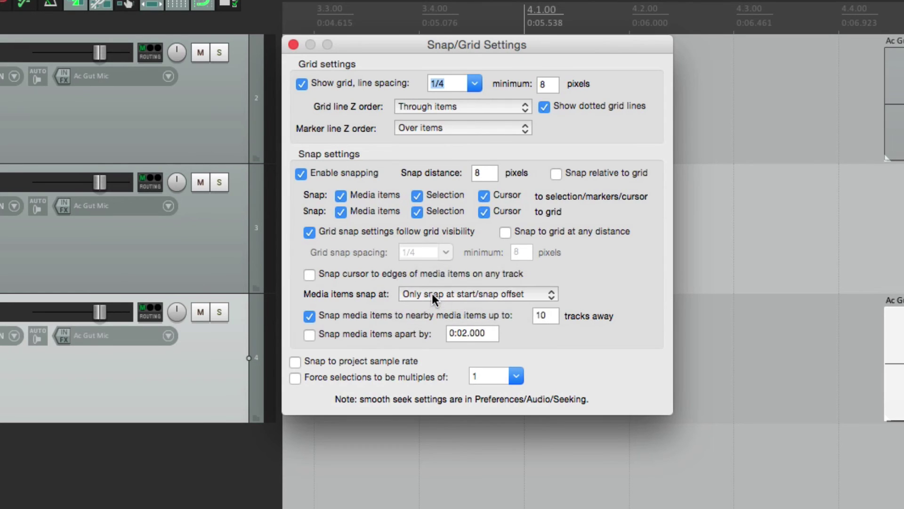
key("Escape")
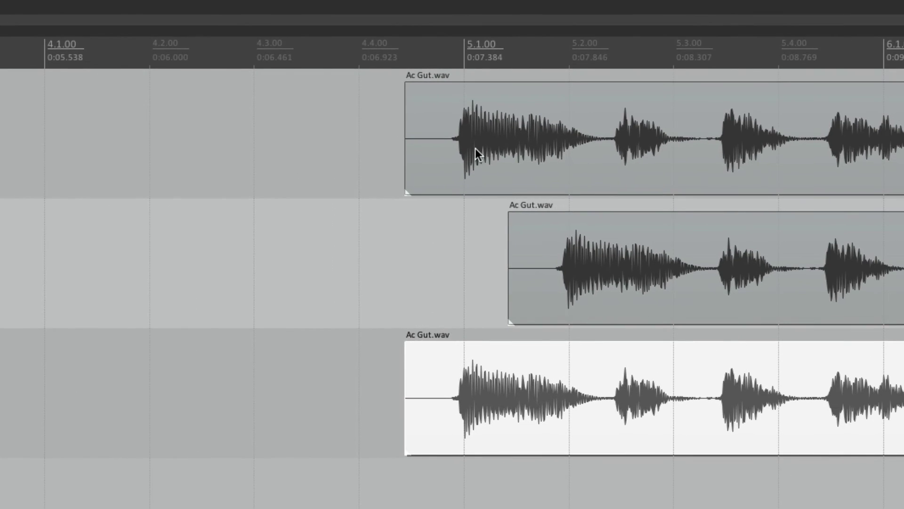
left_click_drag(687, 122, 661, 124)
left_click_drag(442, 140, 378, 154)
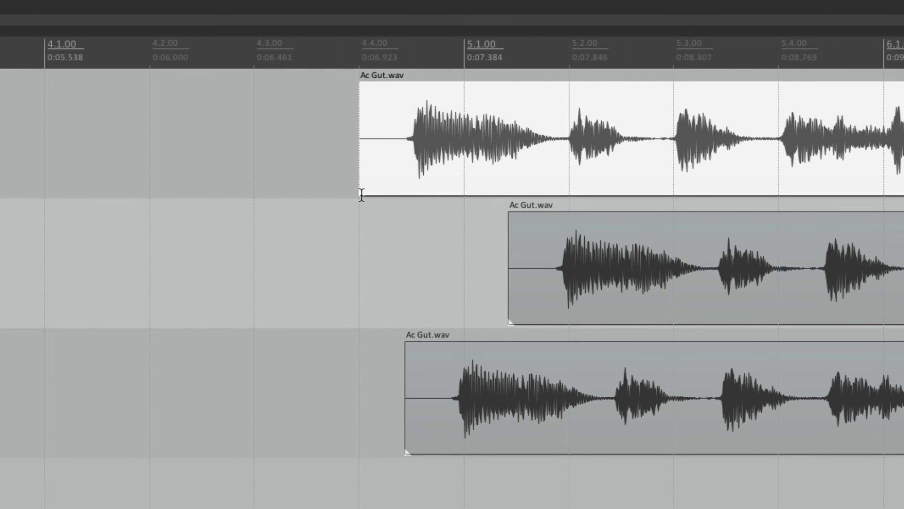
Move the top item's snap offset to just before its first waveform hit and slide the item so the offset snaps to 4.4.00.
left_click_drag(361, 193, 401, 186)
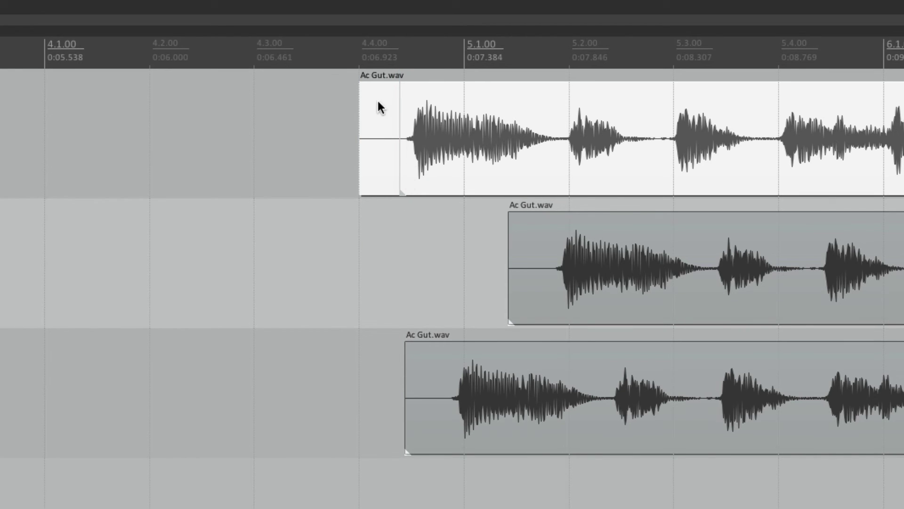
mouse_move(446, 118)
left_mouse_down()
mouse_move(436, 131)
mouse_move(405, 136)
left_mouse_up()
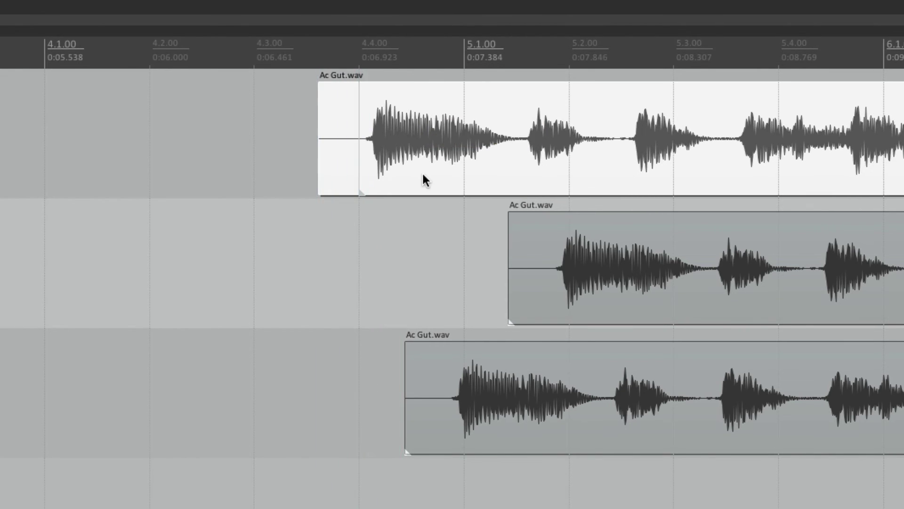
Return the top item's snap offset to the item's start and slide the item so its start snaps to 4.4.00.
left_click(423, 175)
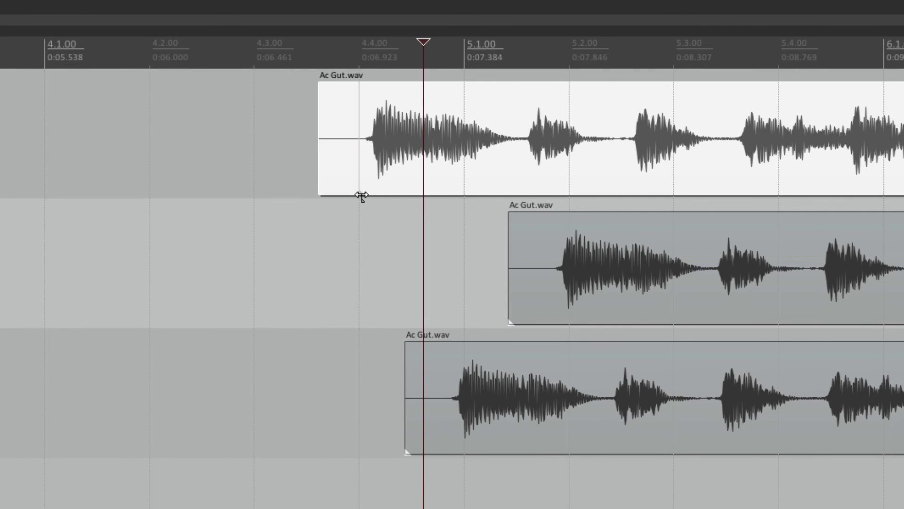
left_click_drag(362, 196, 321, 200)
left_click_drag(377, 111, 416, 122)
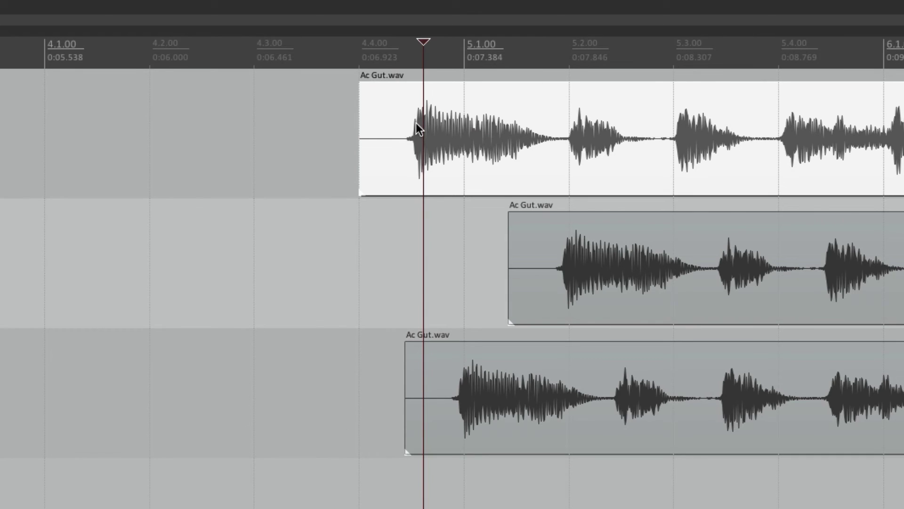
Go to the Reverse.wav item near bar 15 and set media items to Snap both start/end.
key("minus")
key("minus")
key("minus")
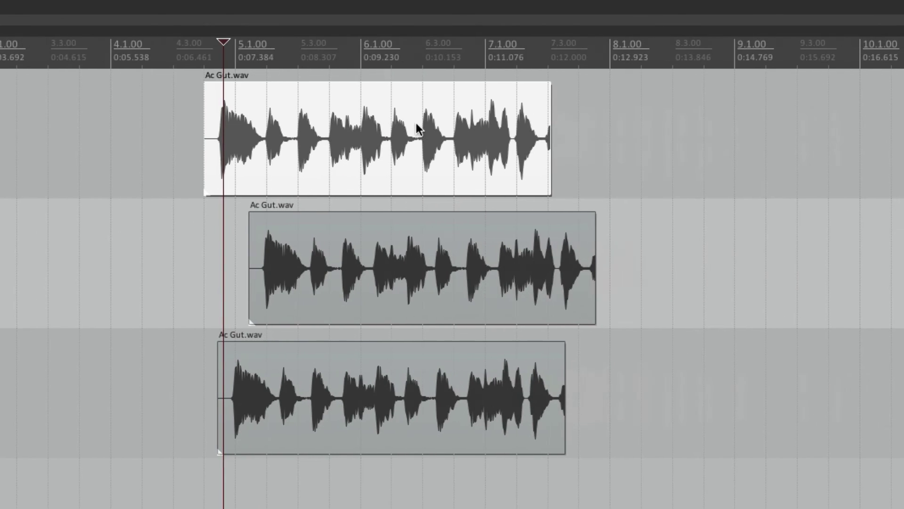
scroll(563, 129, "right", 10)
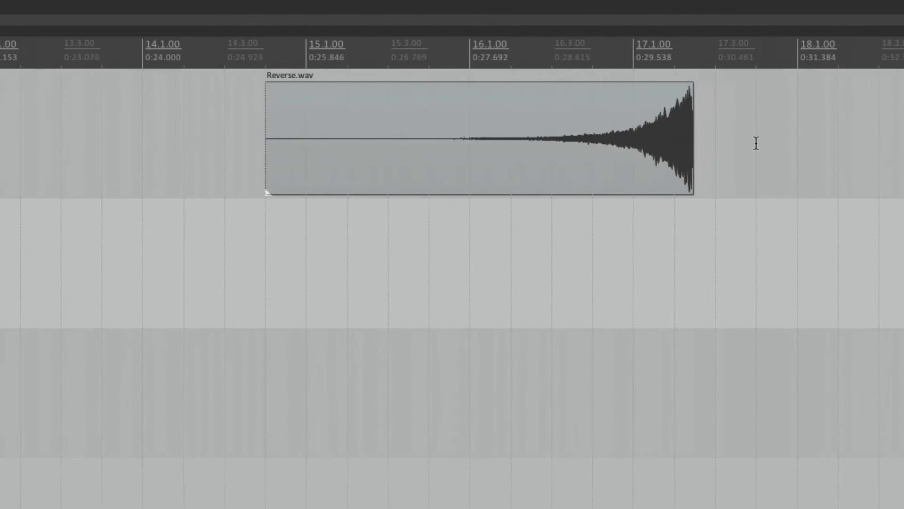
key("minus")
key("minus")
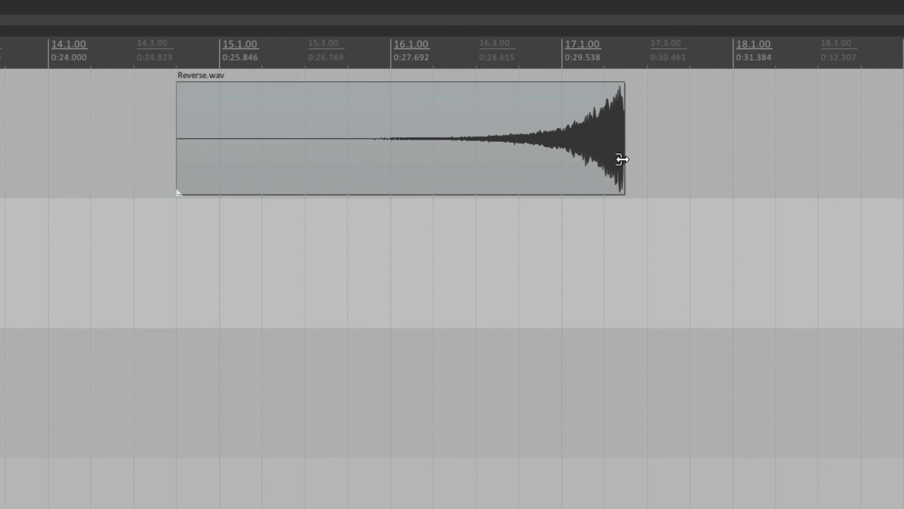
key("alt+l")
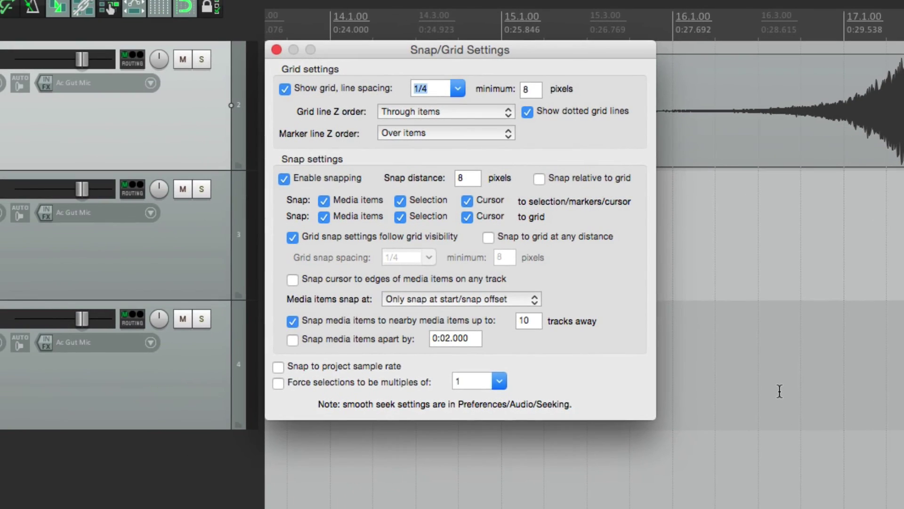
left_click(461, 298)
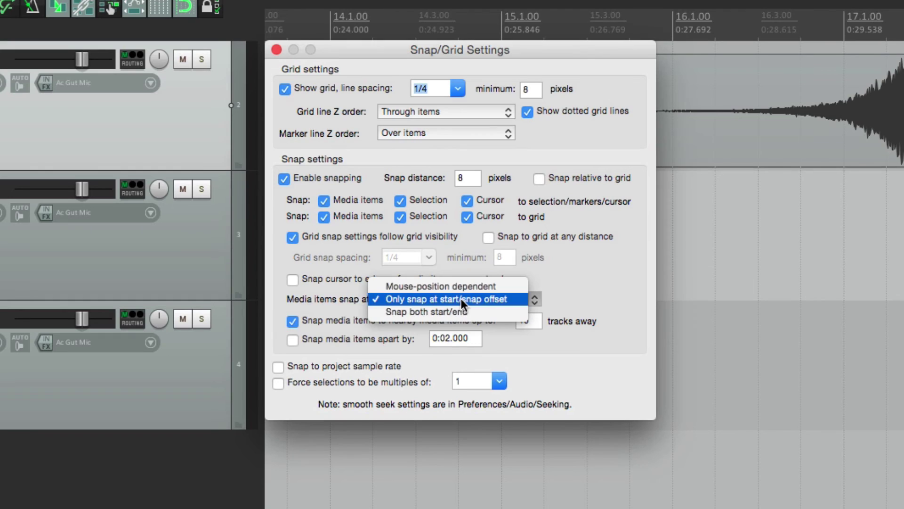
left_click(497, 312)
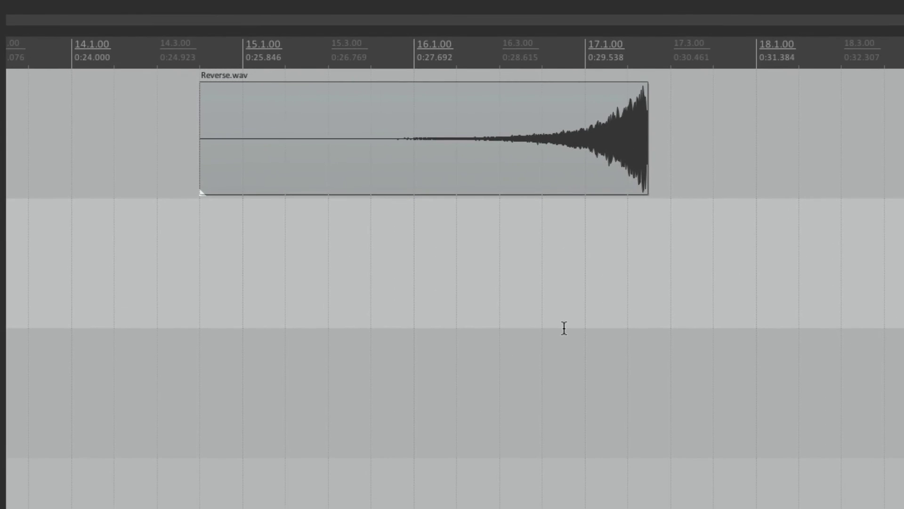
Slide the Reverse.wav item earlier so that its end snaps to 17.1.00.
scroll(565, 325, "up", 3)
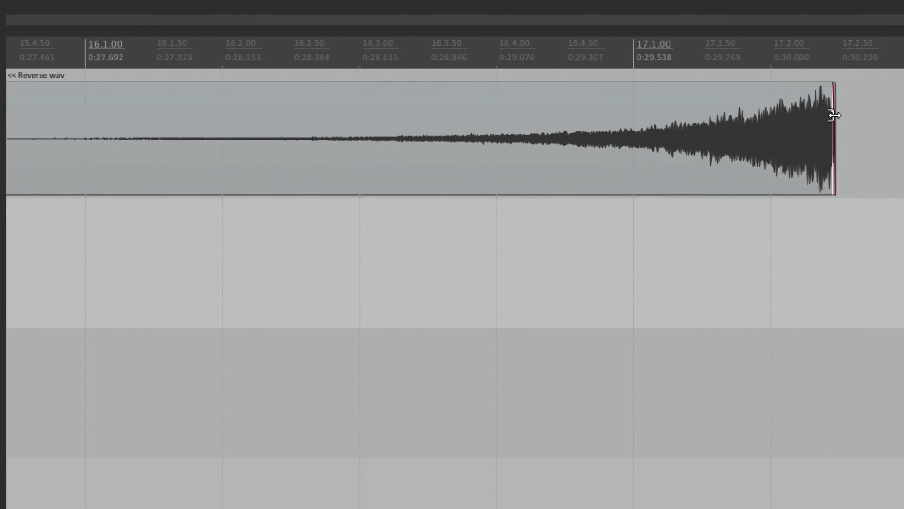
left_click_drag(755, 146, 549, 197)
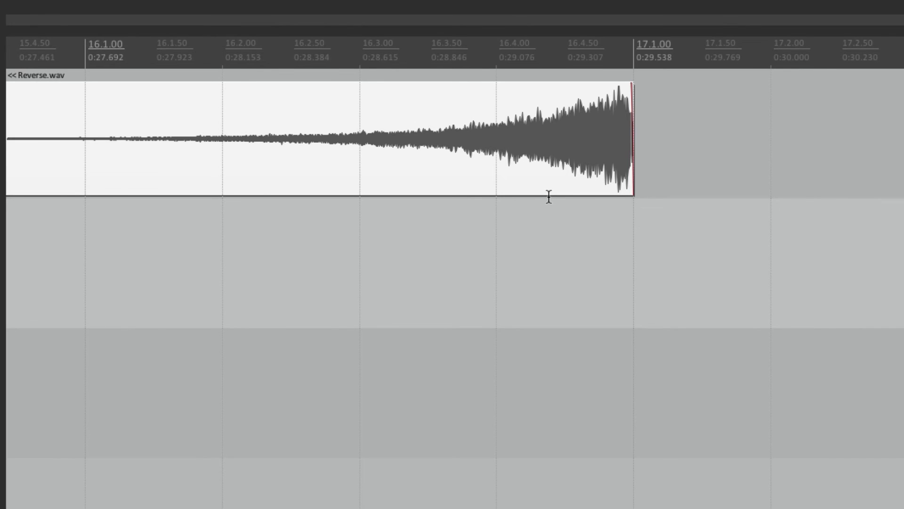
Set media items to snap at Mouse-position dependent in the Snap/Grid Settings.
key("alt+l")
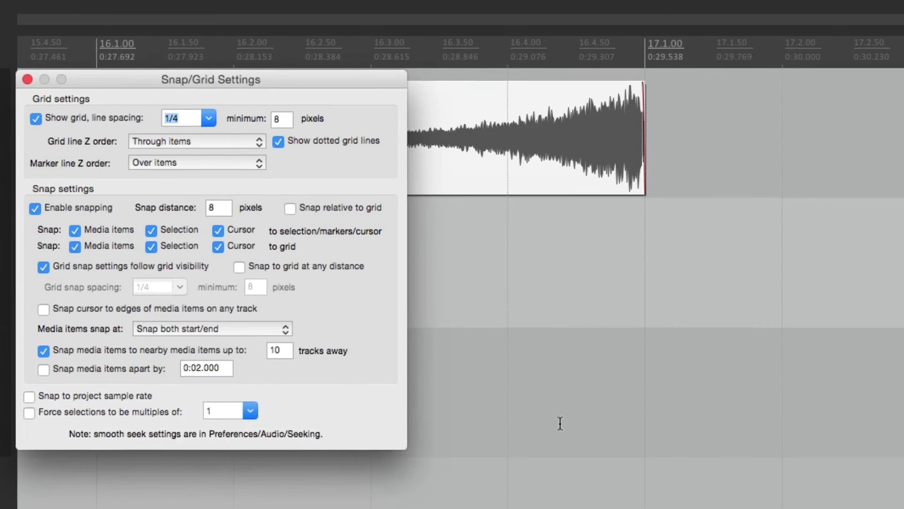
left_click(560, 315)
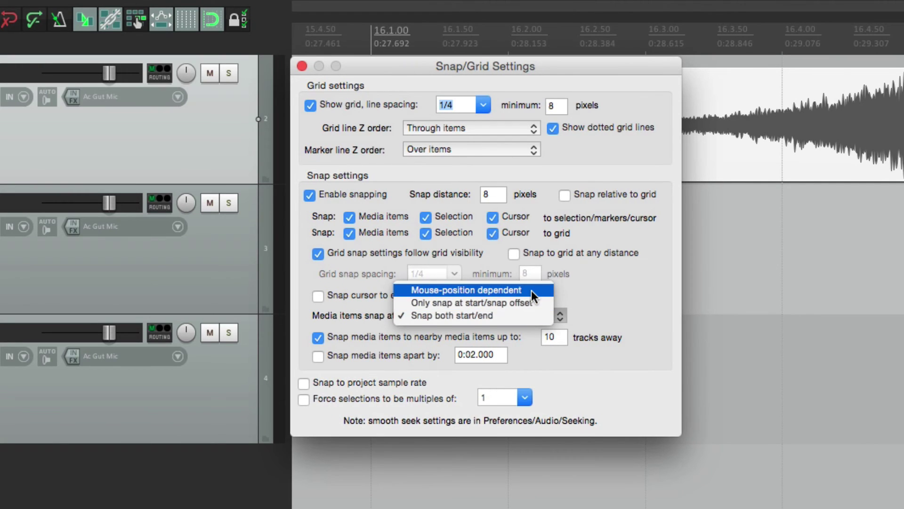
left_click(531, 290)
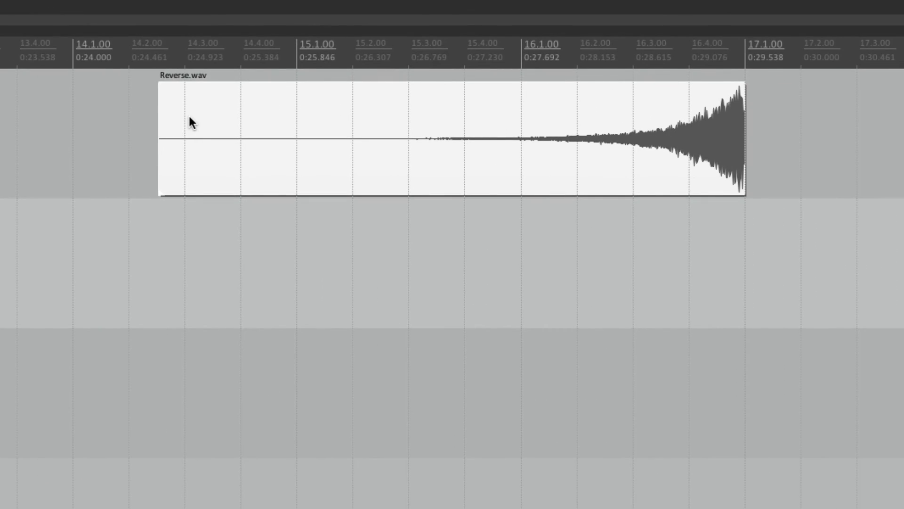
Slide Reverse.wav by its front so its start snaps to 14.4.00, and by its tail so its end snaps to 17.3.00.
scroll(184, 143, "up", 3)
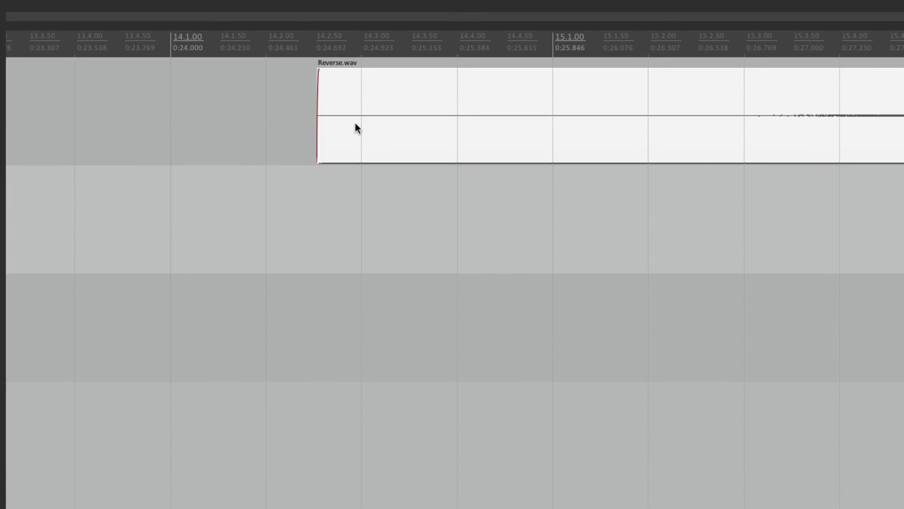
left_click_drag(358, 92, 490, 92)
scroll(490, 92, "down", 5)
scroll(490, 94, "right", 3)
scroll(474, 101, "up", 8)
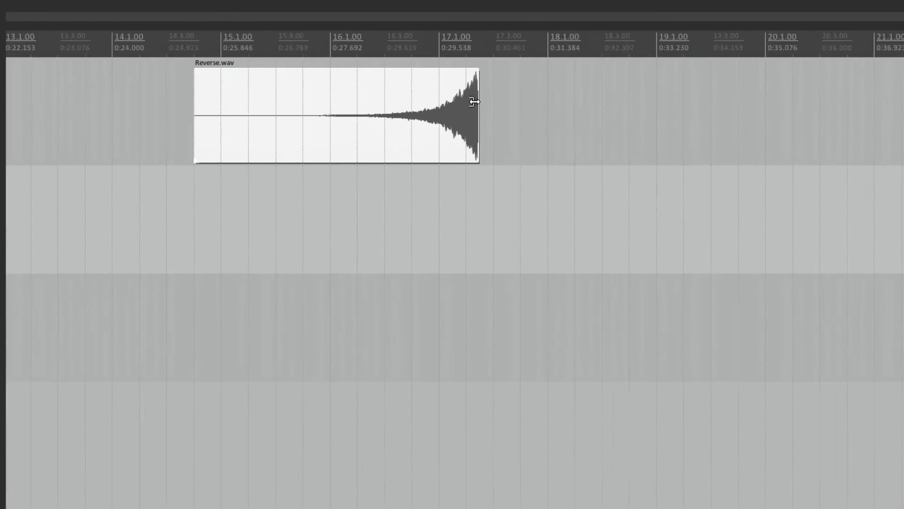
left_click_drag(456, 109, 566, 99)
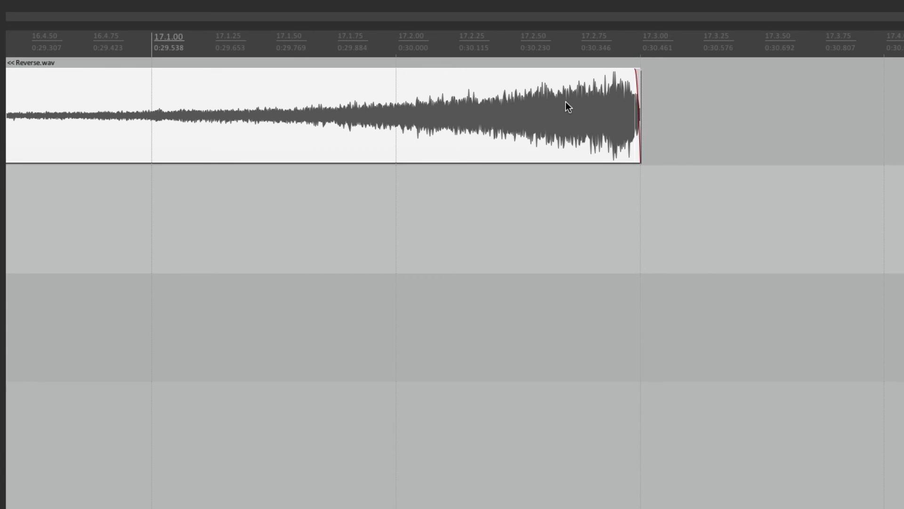
Go back to the Ac Gut.wav items and slide the top one by its front so its start snaps to 5.1.00.
key("minus")
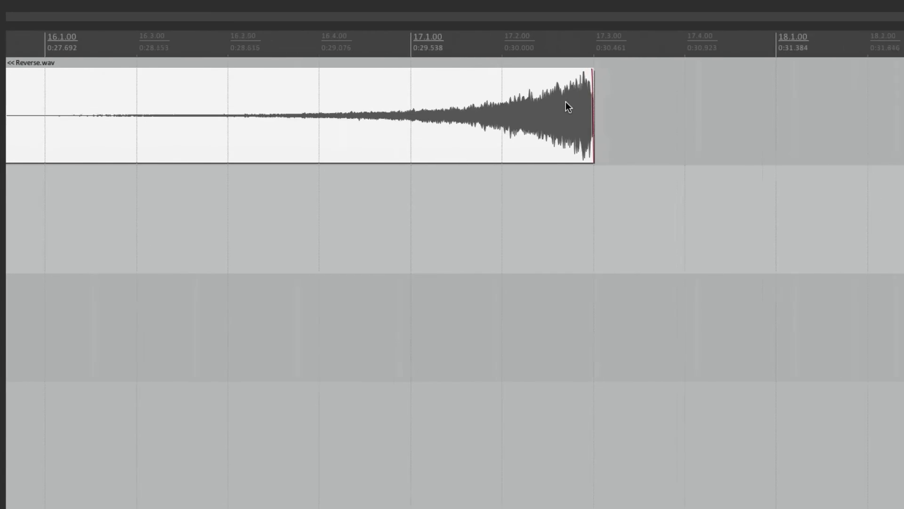
scroll(566, 101, "left", 15)
scroll(566, 101, "left", 10)
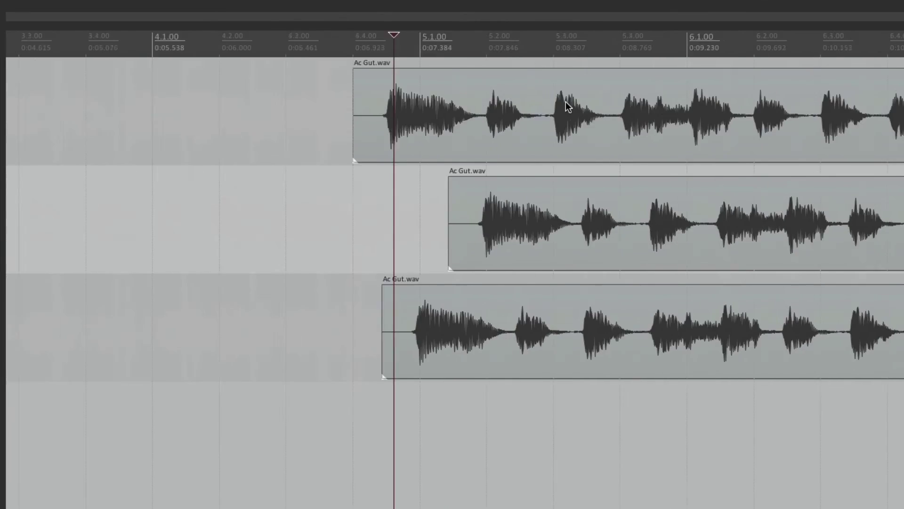
key("plus")
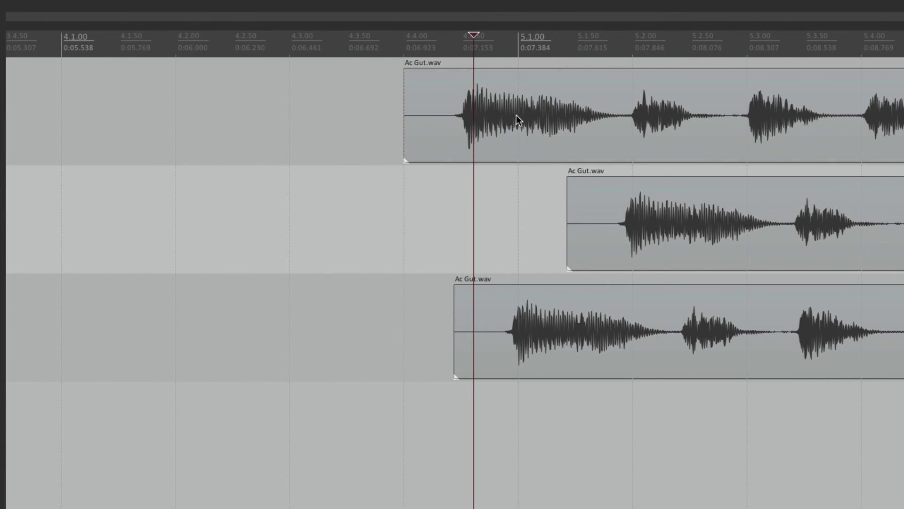
left_click_drag(372, 108, 583, 100)
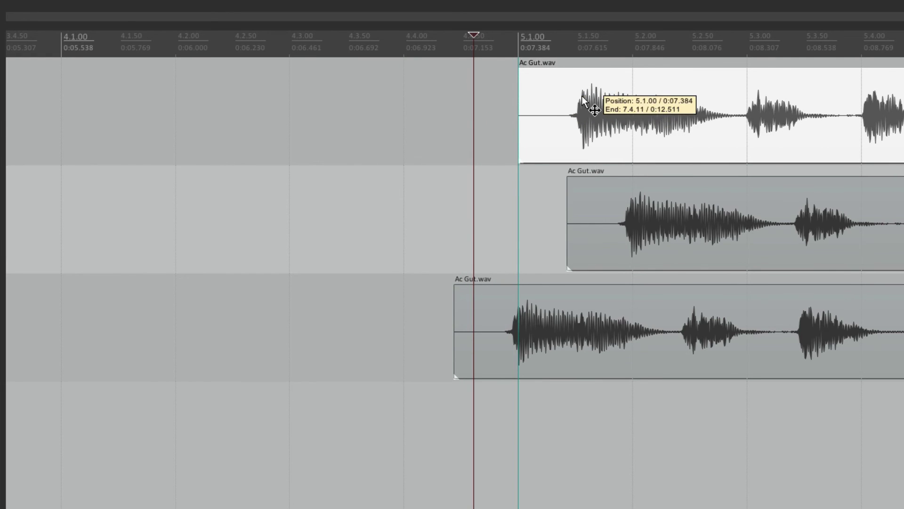
Slide each of the three Ac Gut.wav items by its tail so that its end snaps to 8.1.00.
scroll(582, 96, "down", 4)
scroll(612, 106, "up", 4)
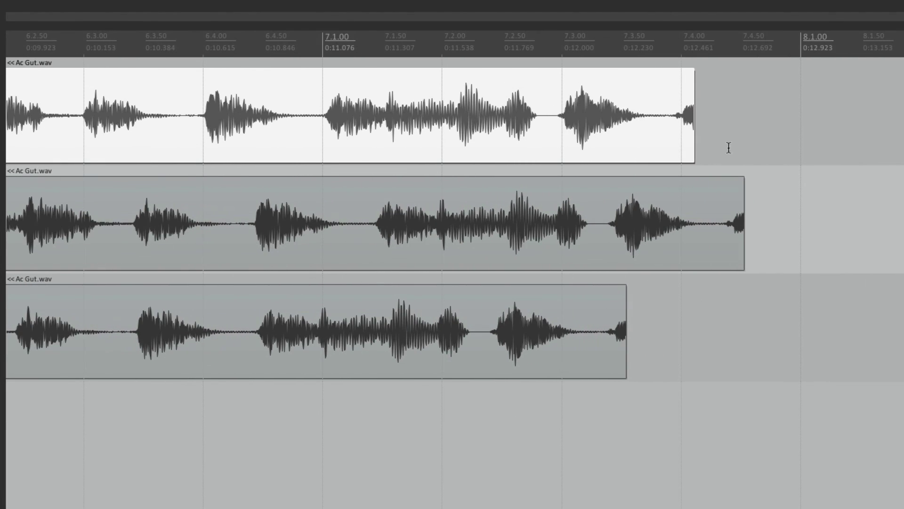
left_click_drag(677, 105, 791, 116)
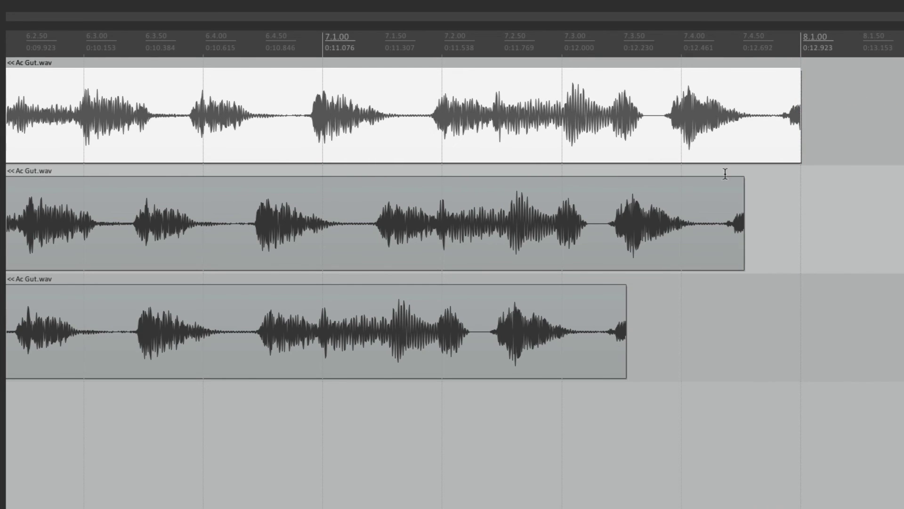
left_click(731, 198)
left_click_drag(731, 198, 785, 198)
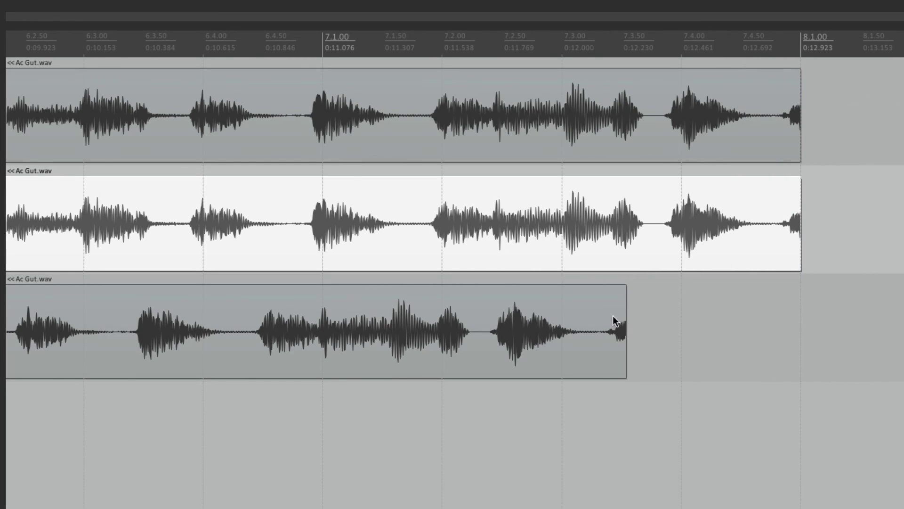
left_click_drag(616, 319, 775, 317)
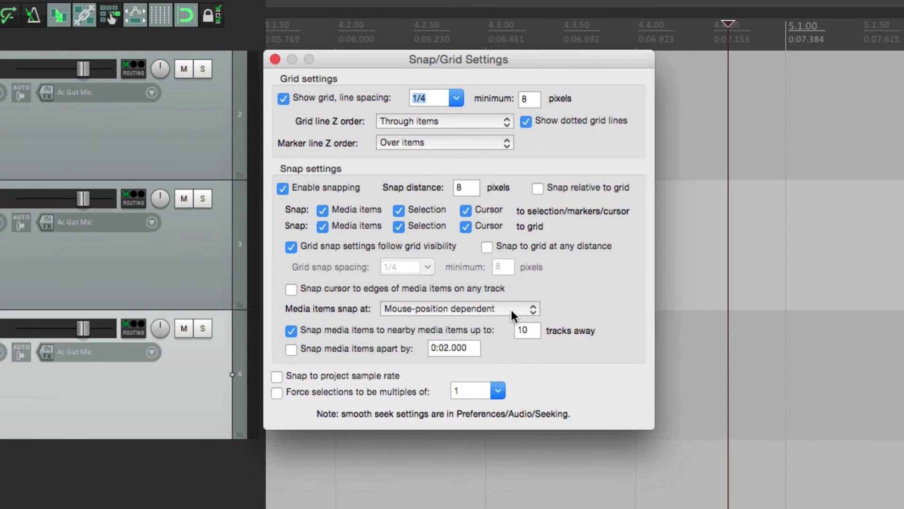
Set media items to Only snap at start/snap offset and slide the lower three Ac Gut.wav items to snap to other items' starts.
left_click(510, 307)
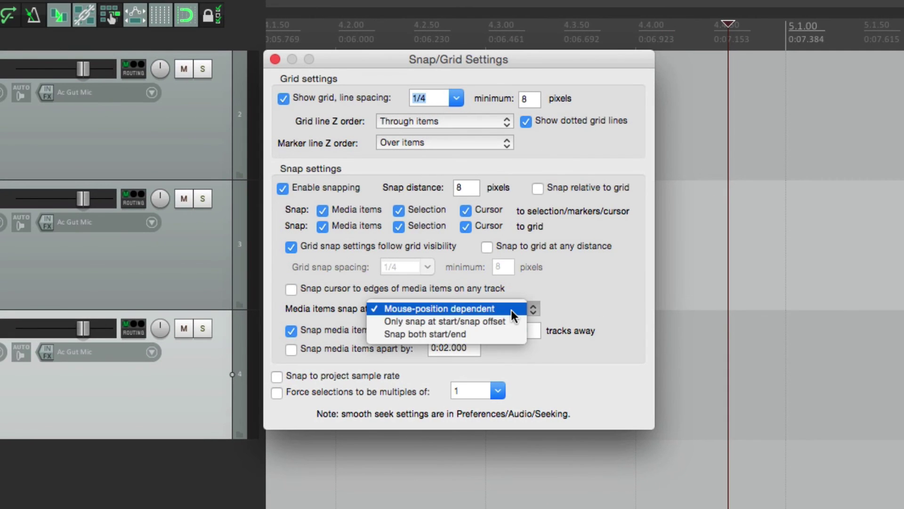
left_click(522, 320)
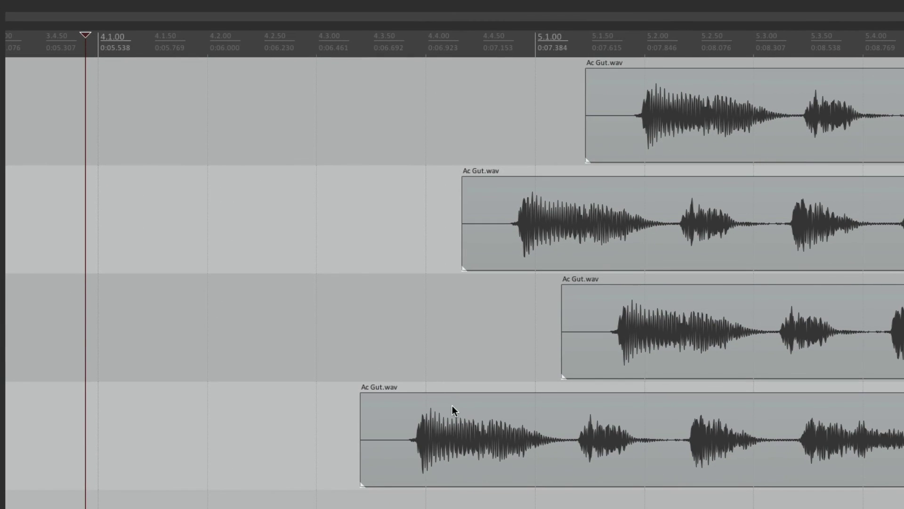
left_click_drag(453, 410, 605, 419)
left_click_drag(572, 202, 700, 207)
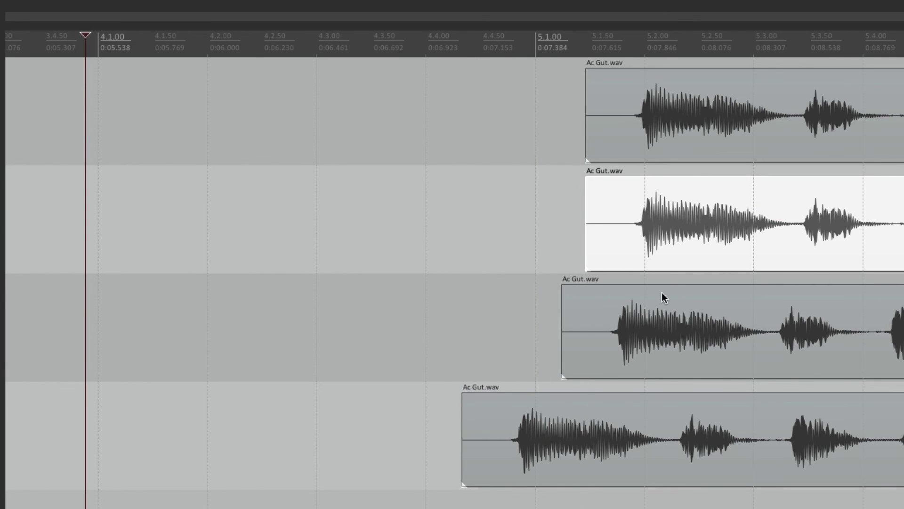
left_click_drag(654, 303, 558, 323)
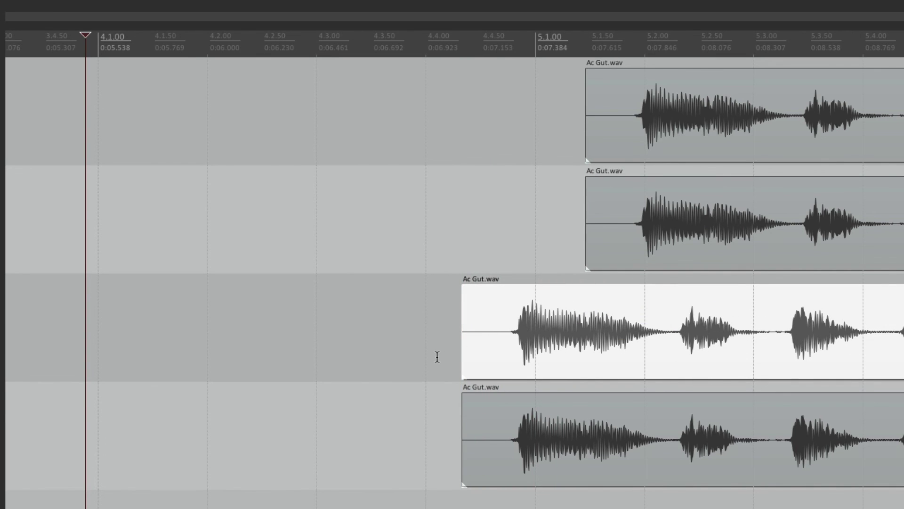
Slide the top Ac Gut.wav item so its start snaps to the item below, and place the edit cursor shortly after 4.4.00.
key("alt+l")
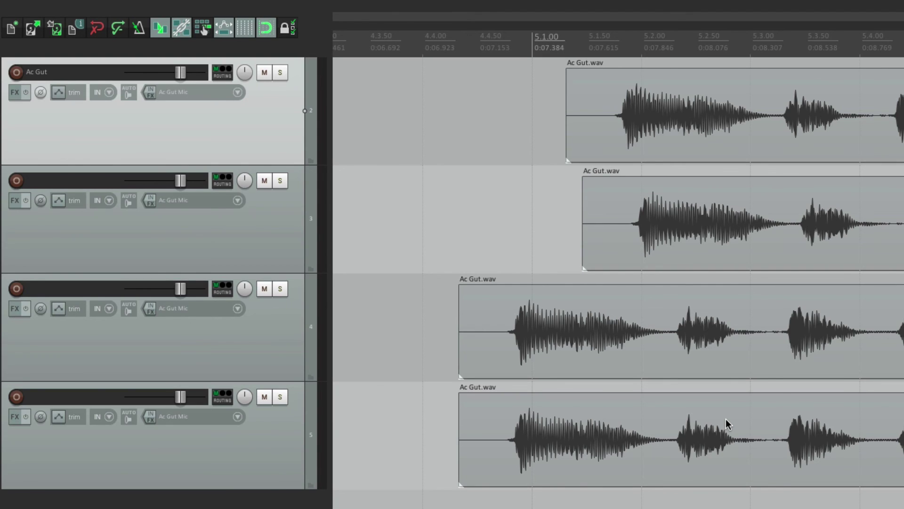
left_click(266, 35)
left_click_drag(638, 93, 659, 91)
left_click(445, 87)
left_click(606, 89)
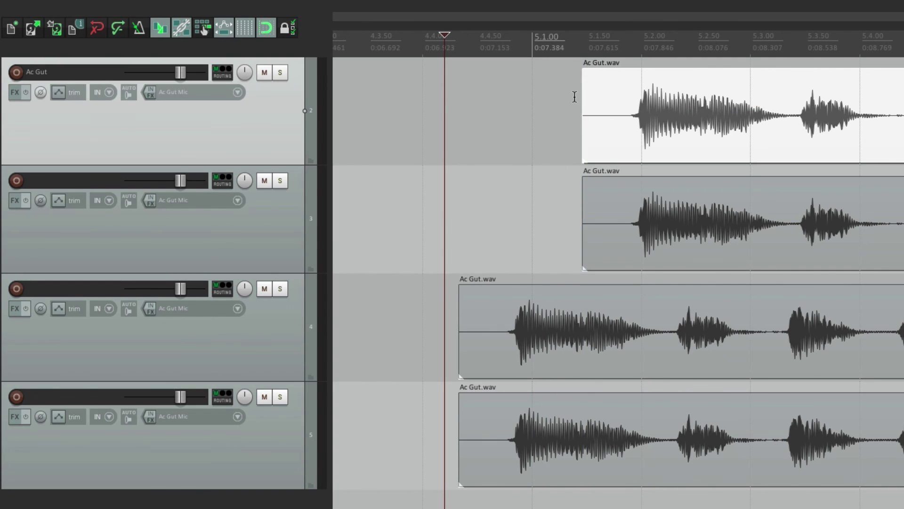
Insert a marker between 4.3.50 and 4.4.00 and place the edit cursor between 4.4.50 and 5.1.00.
left_click(402, 49)
key("m")
left_click(501, 76)
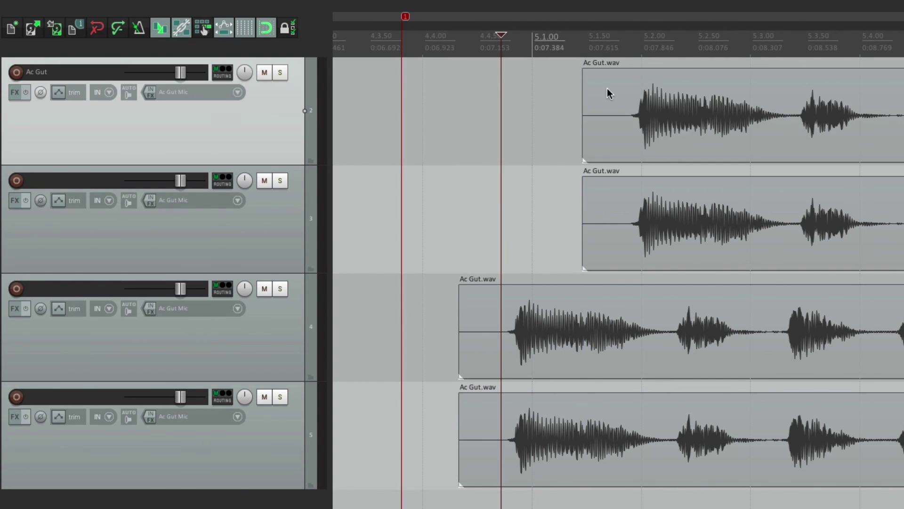
Slide the top Ac Gut.wav item so its start snaps to the lower two items' start, and move it on to 5.2.00.
mouse_move(611, 94)
left_mouse_down()
mouse_move(425, 103)
mouse_move(477, 105)
mouse_move(476, 117)
left_mouse_up()
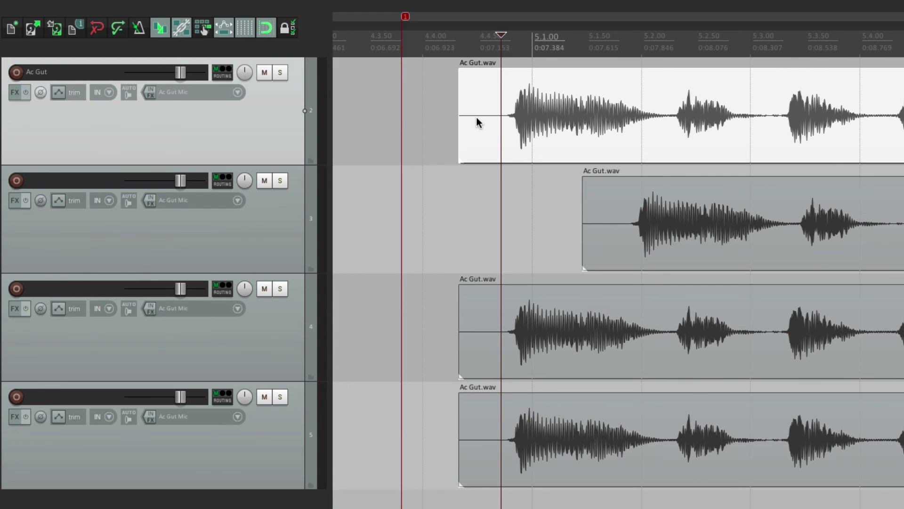
left_click_drag(528, 94, 647, 96)
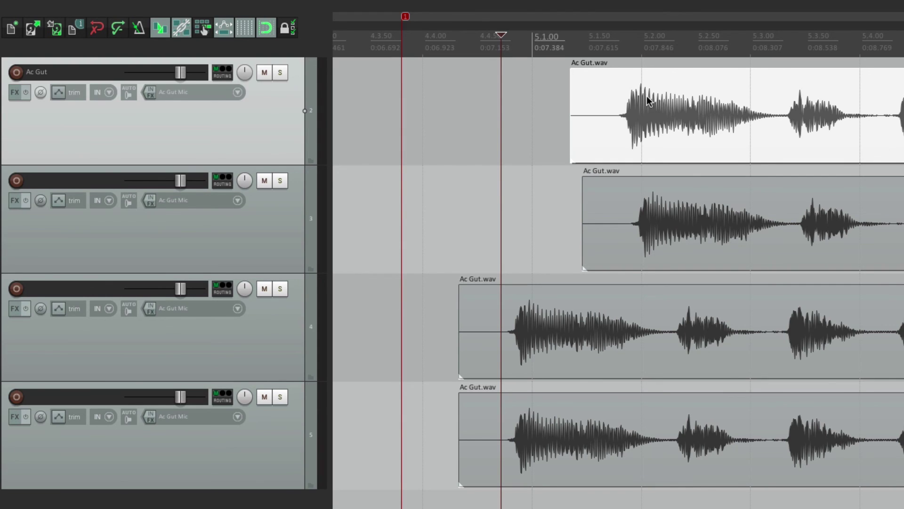
left_click_drag(652, 96, 701, 101)
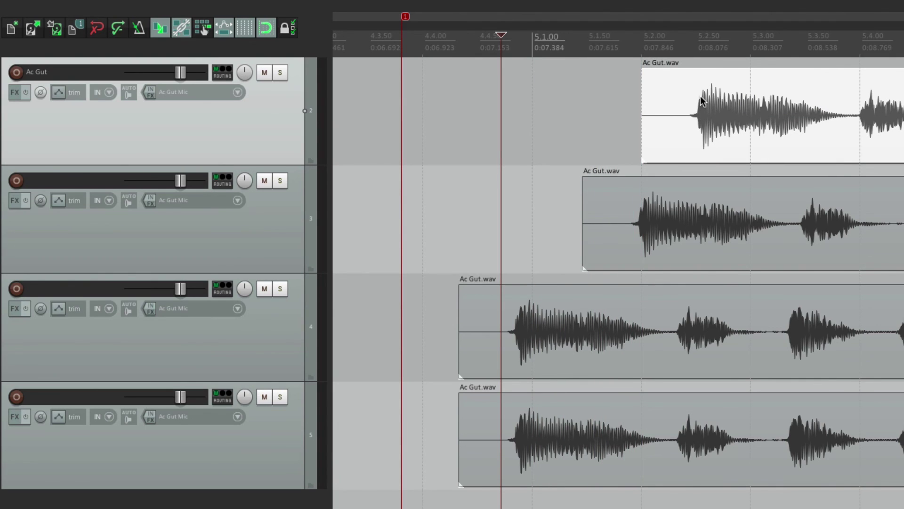